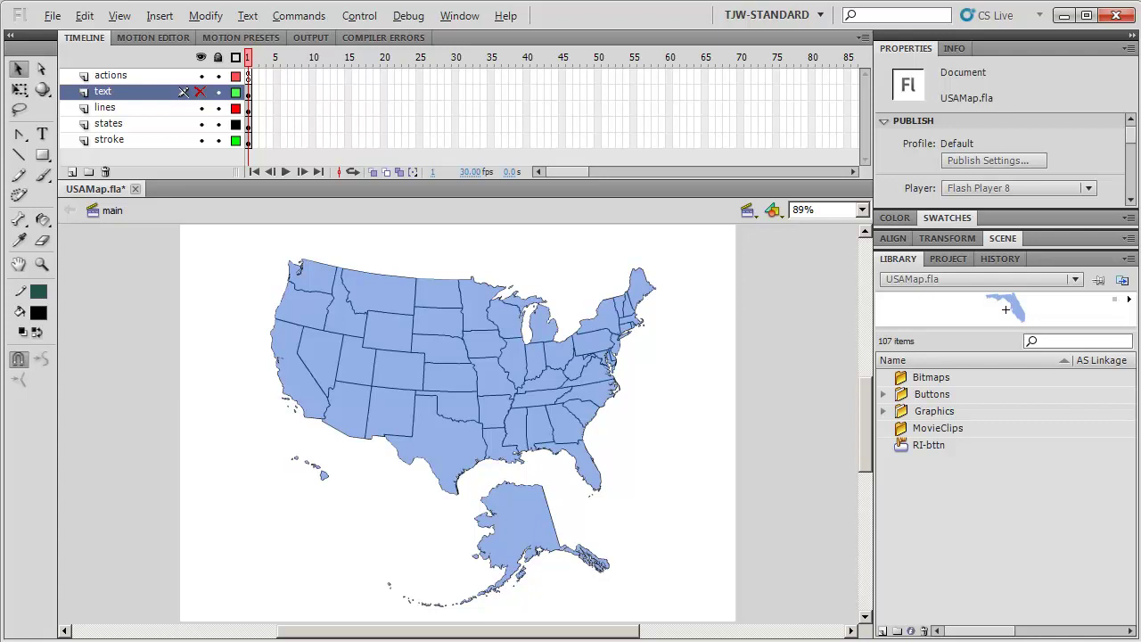
Examine the state borders up close across the eastern and midwestern map, then return to the full map with the Selection tool active.
click(41, 264)
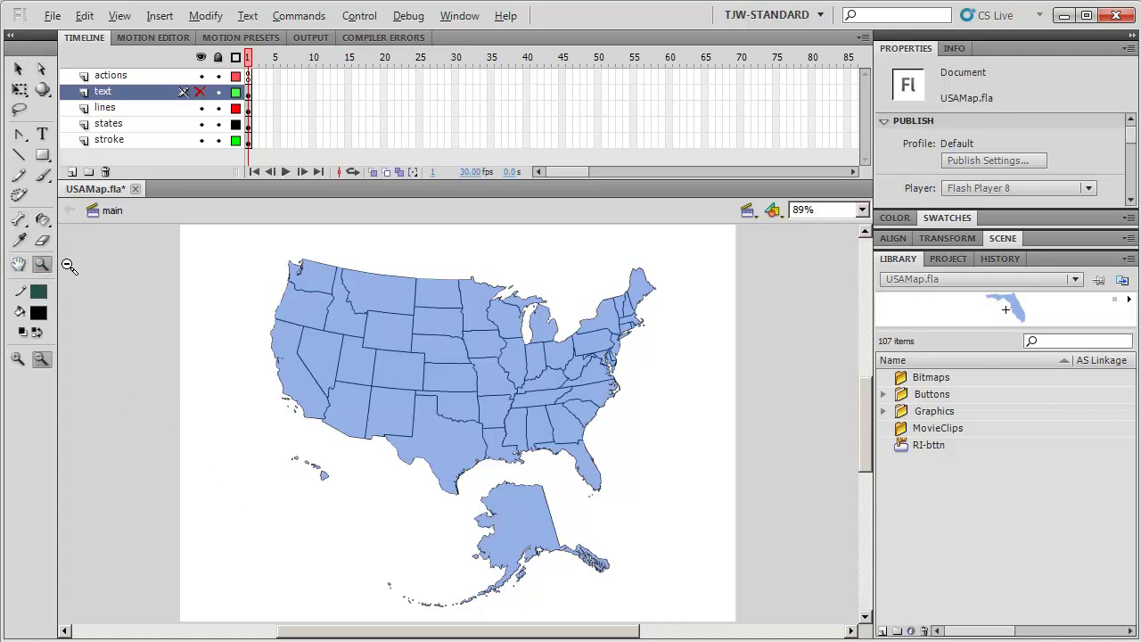
drag(635, 440, 544, 535)
click(446, 376)
drag(705, 314, 373, 512)
scroll(434, 342, down, 3)
scroll(423, 384, up, 15)
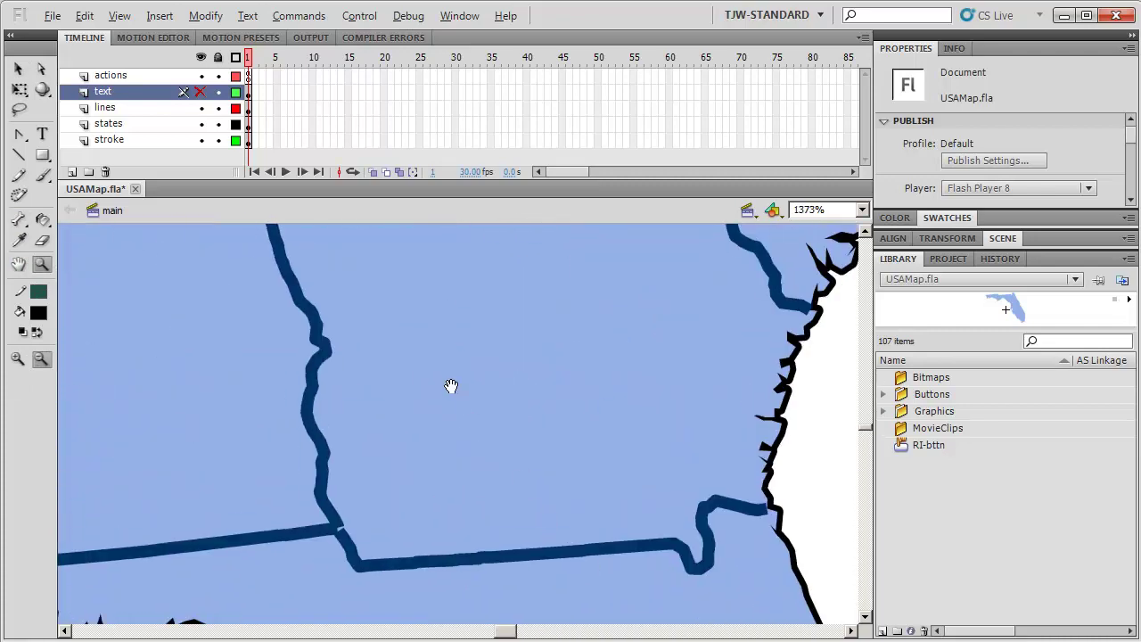
scroll(444, 385, up, 10)
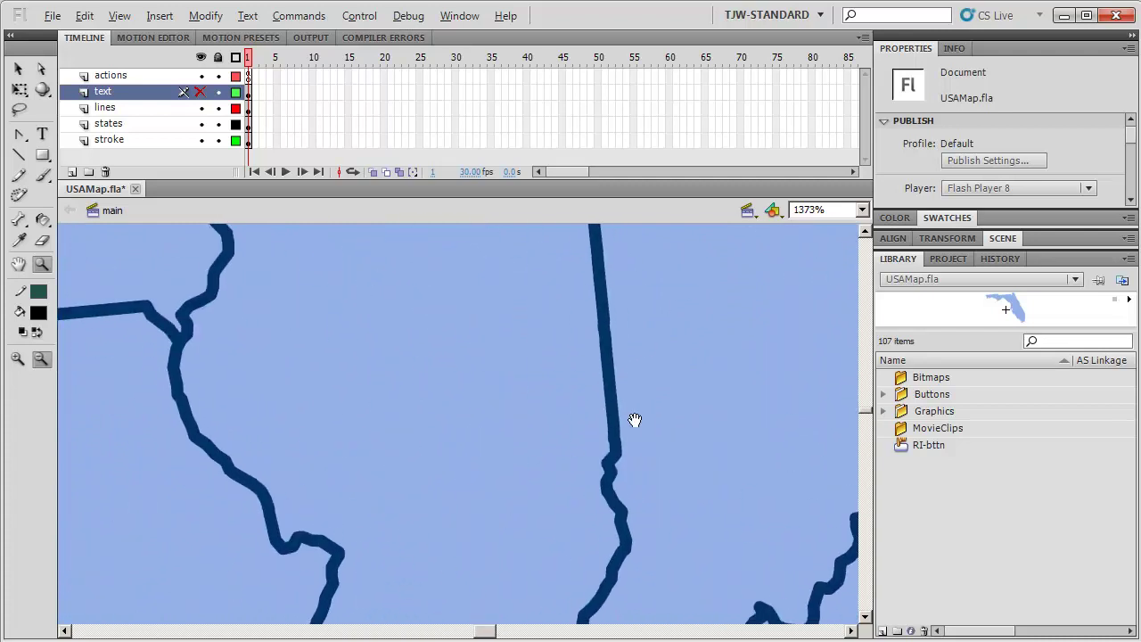
key(ctrl+minus)
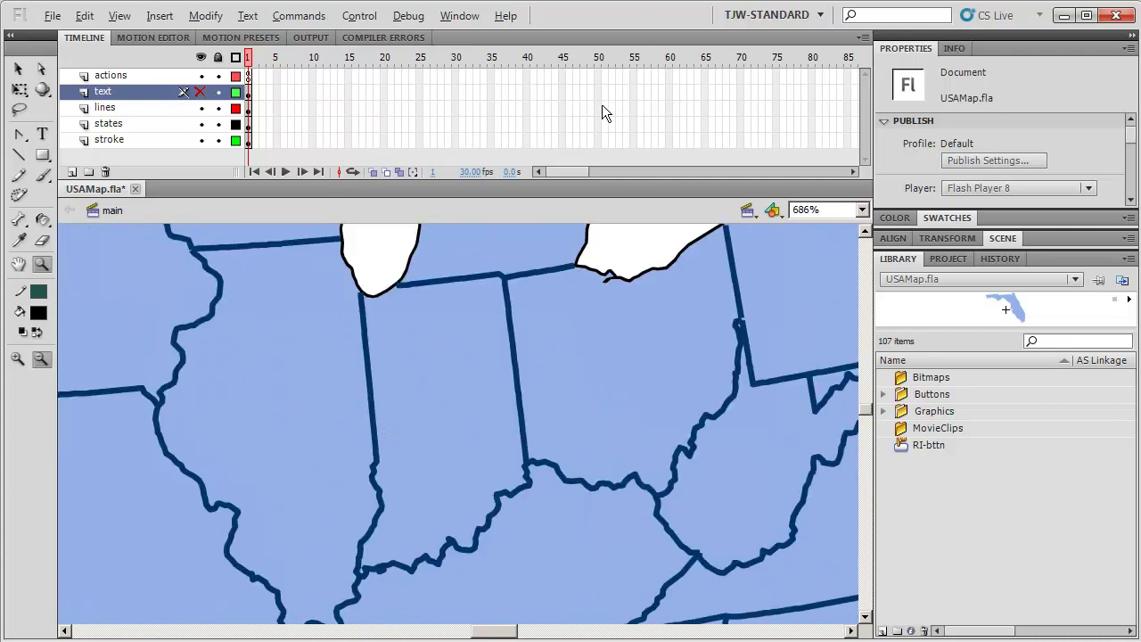
key(ctrl+minus)
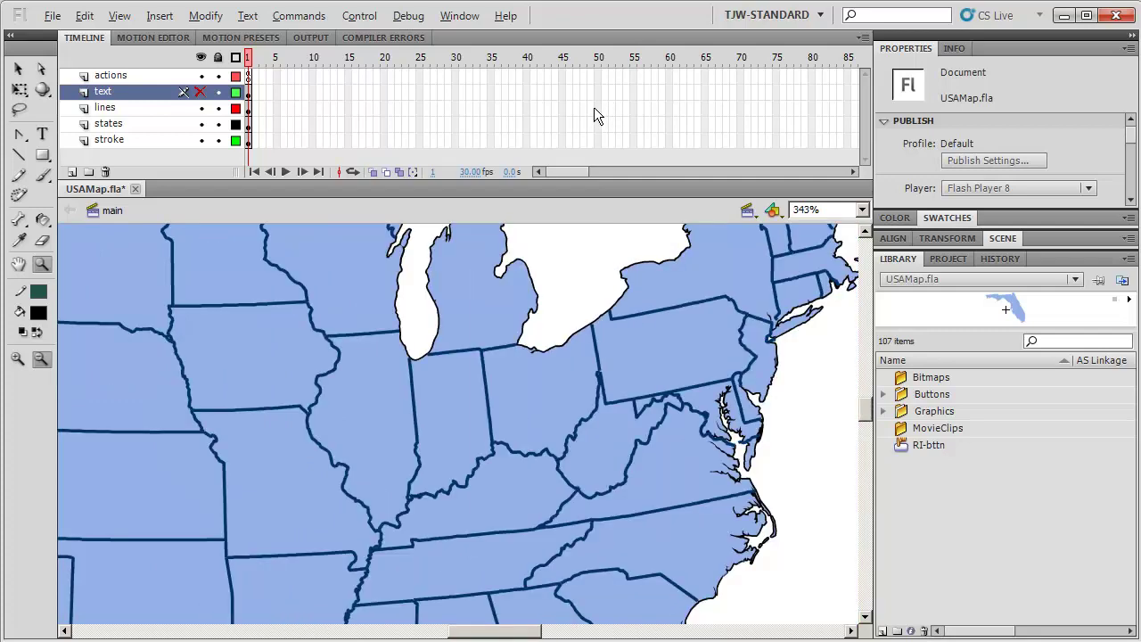
key(ctrl+minus)
drag(504, 289, 651, 280)
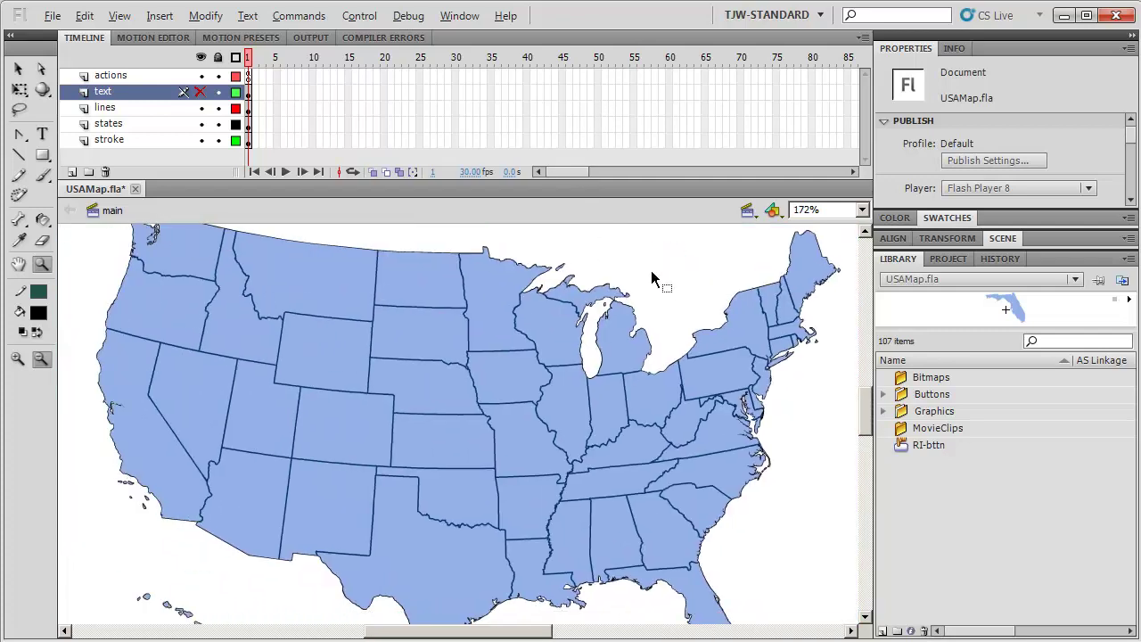
key(ctrl+minus)
drag(701, 369, 691, 322)
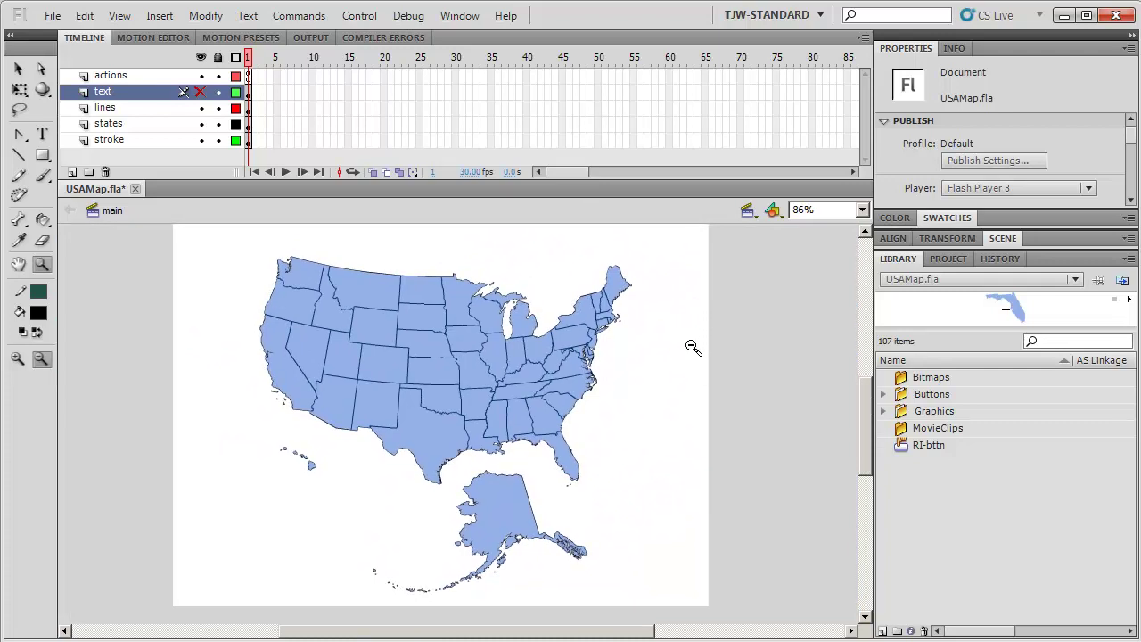
key(v)
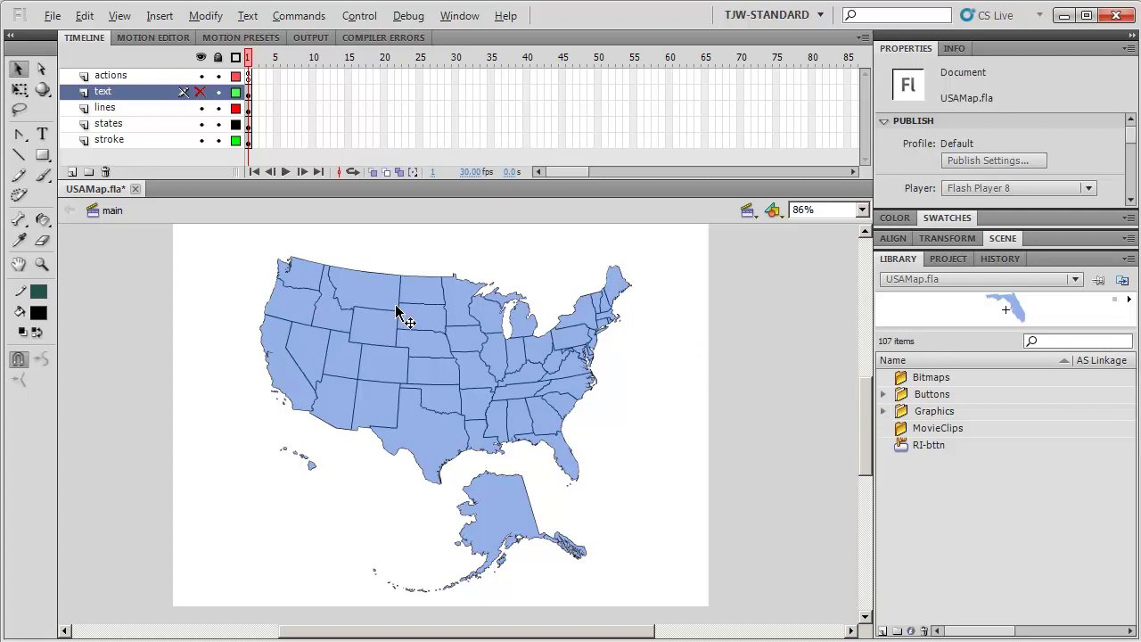
Test the movie, view the Example page, return to the full map and close the preview.
key(ctrl+Return)
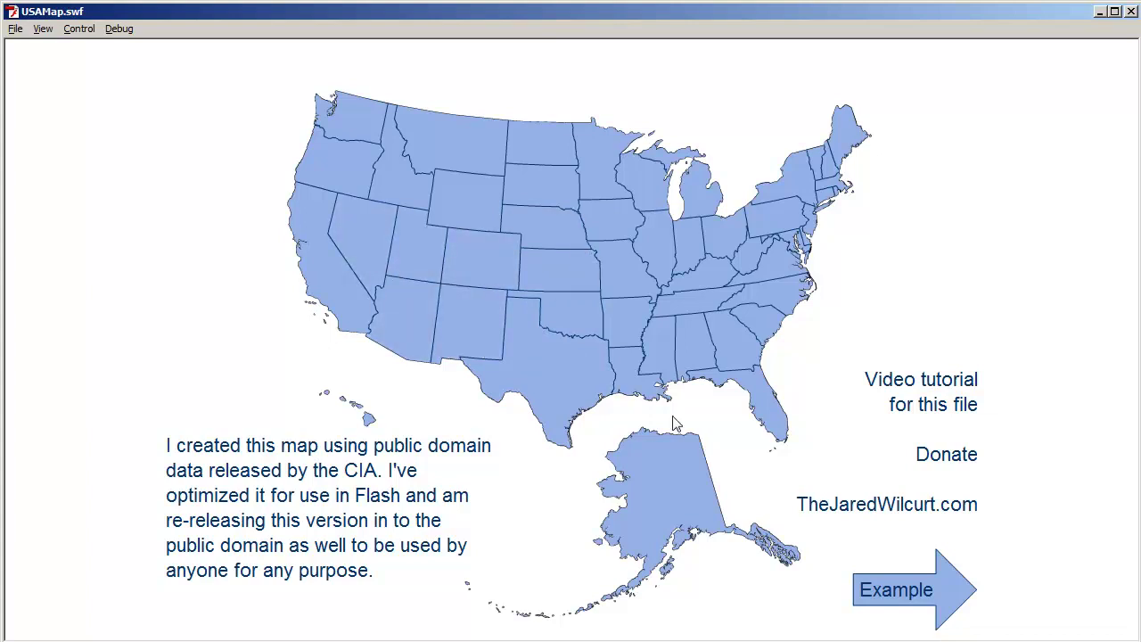
click(914, 571)
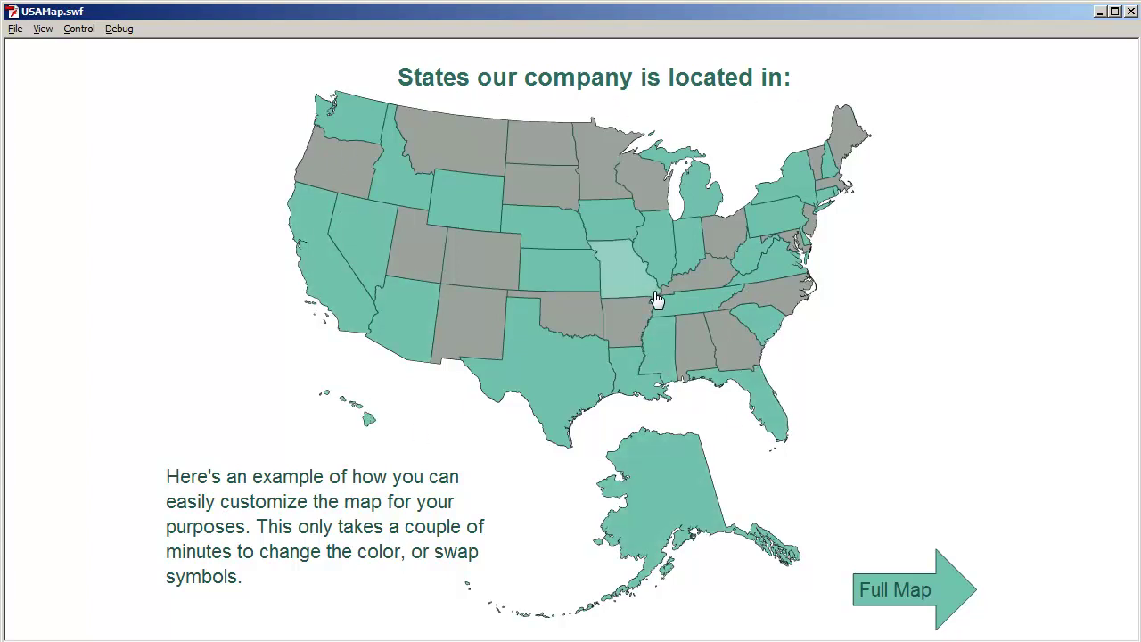
click(899, 600)
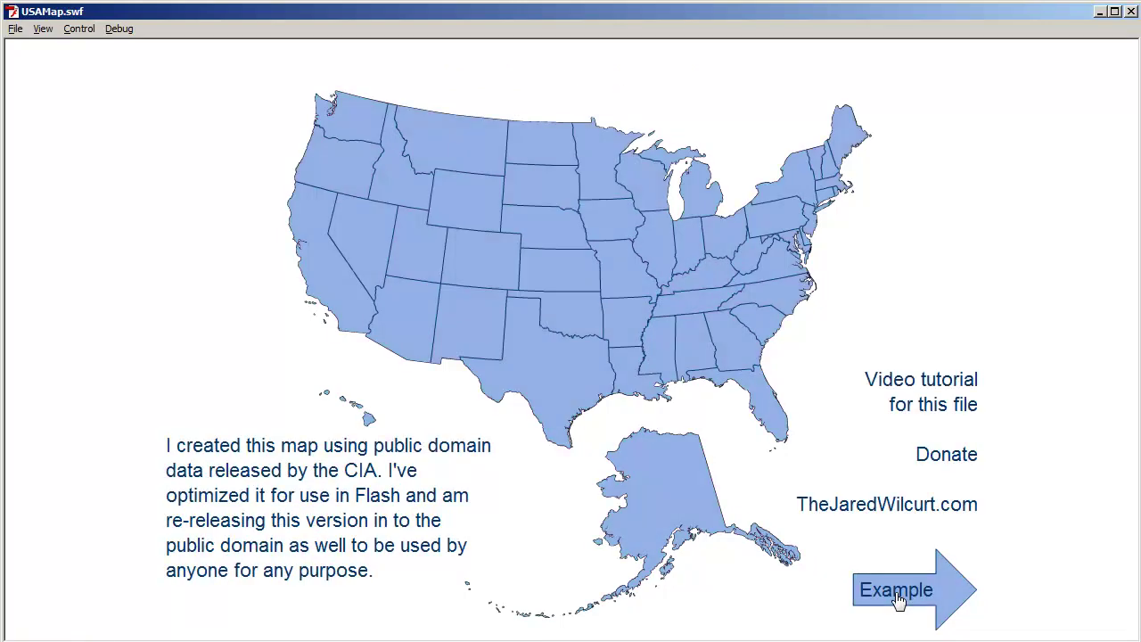
click(1133, 11)
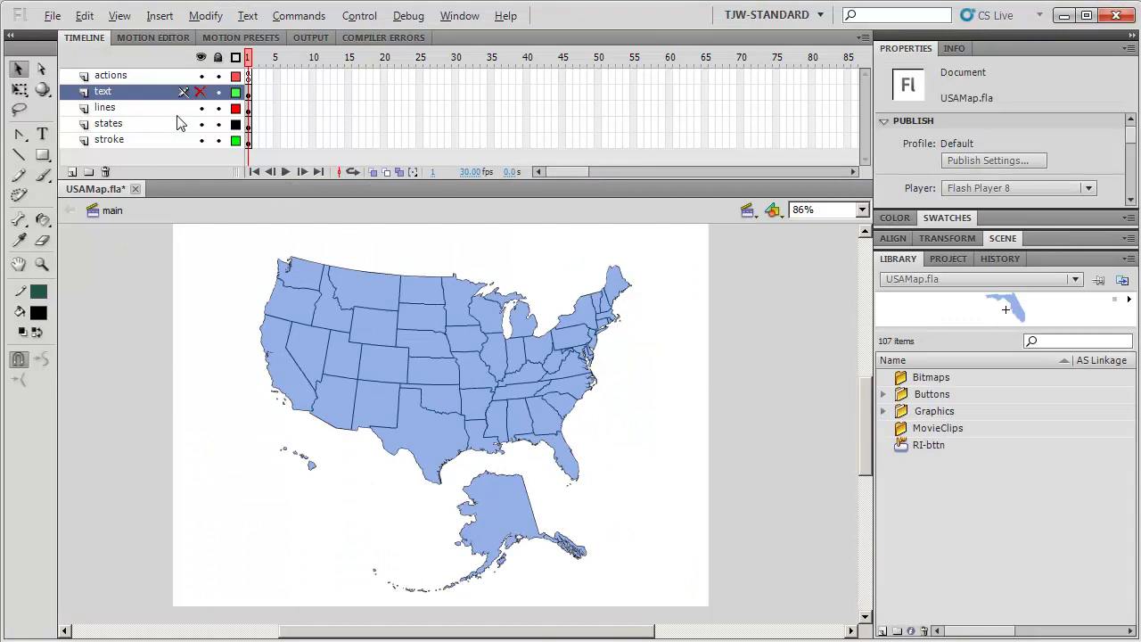
Open the AK graphic symbol from the States subfolder of the library's Graphics folder.
click(883, 411)
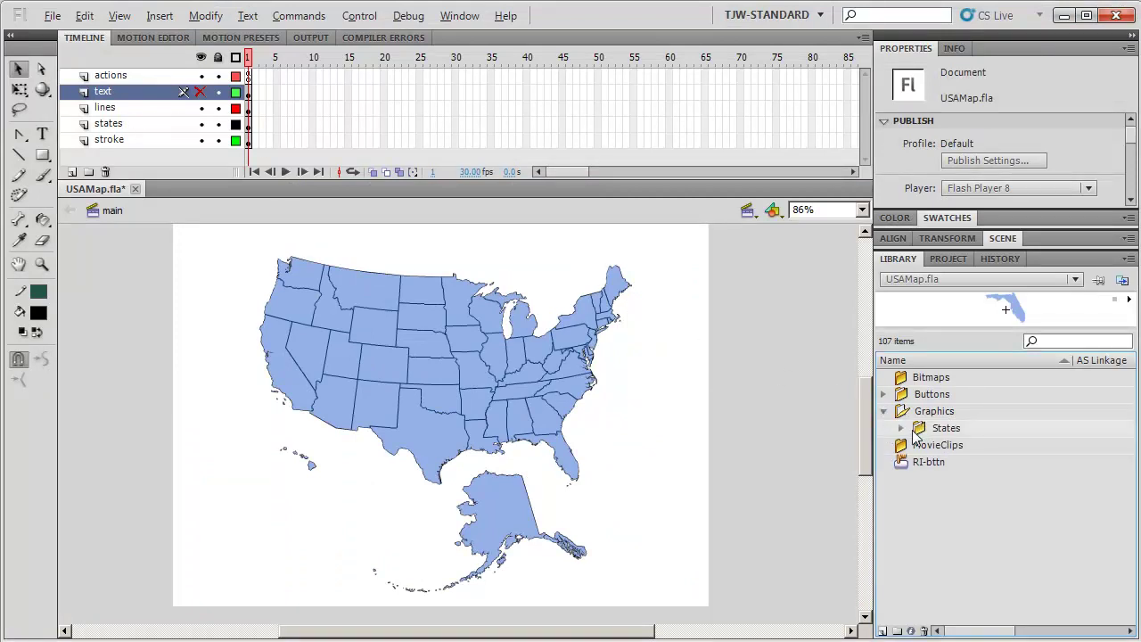
click(901, 429)
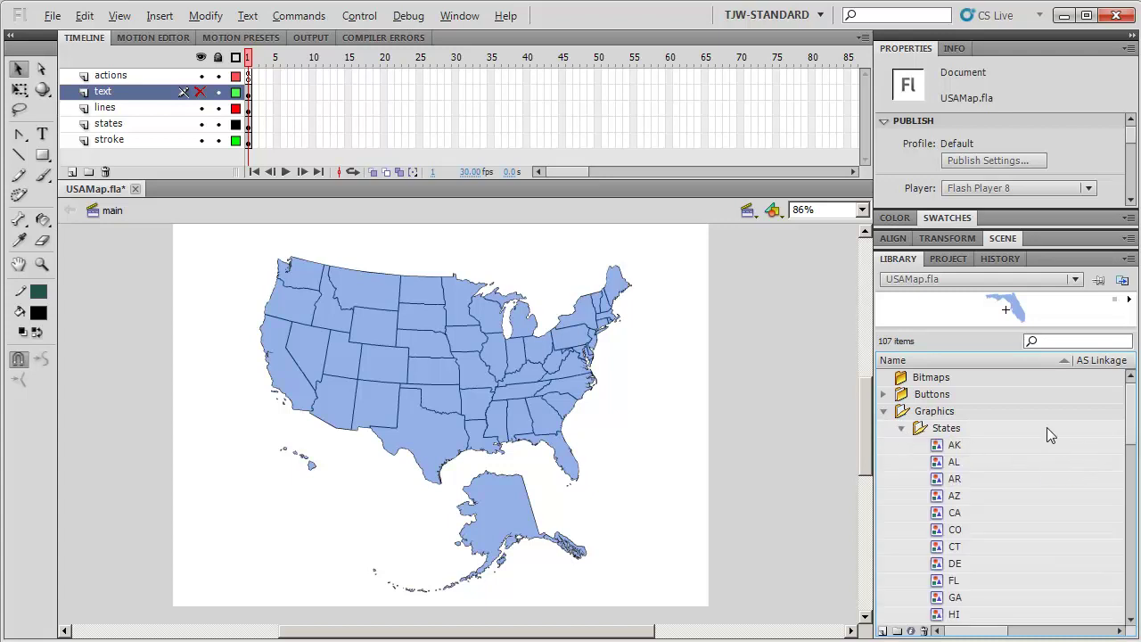
click(945, 447)
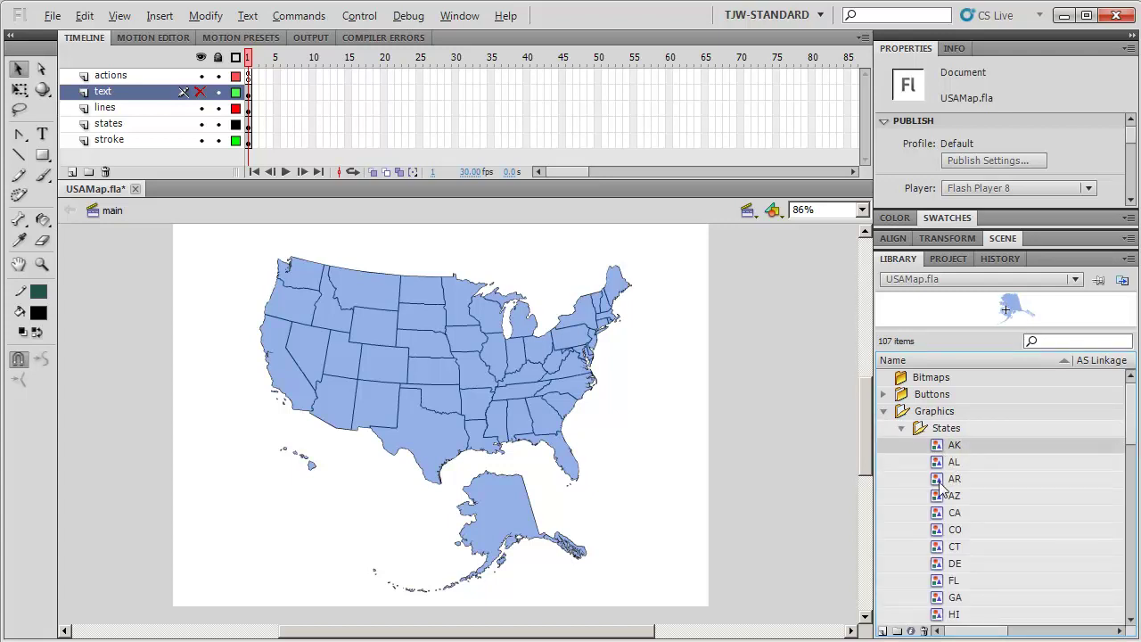
double_click(939, 452)
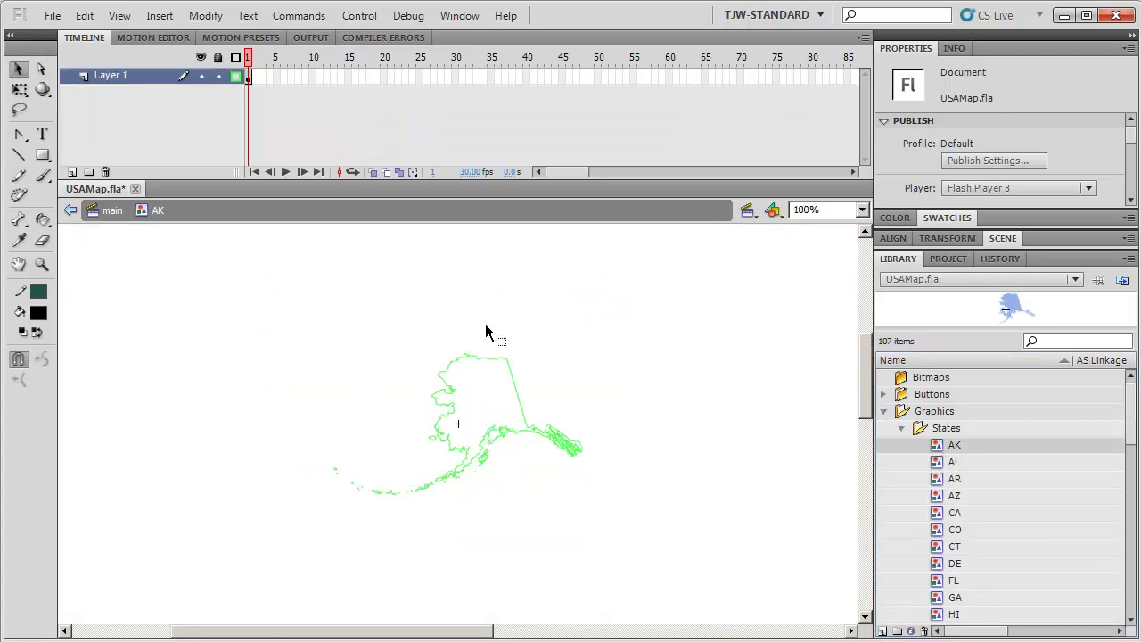
Examine the anchor points along Alaska's coastline with the Subselection tool, and return to the main scene.
click(41, 68)
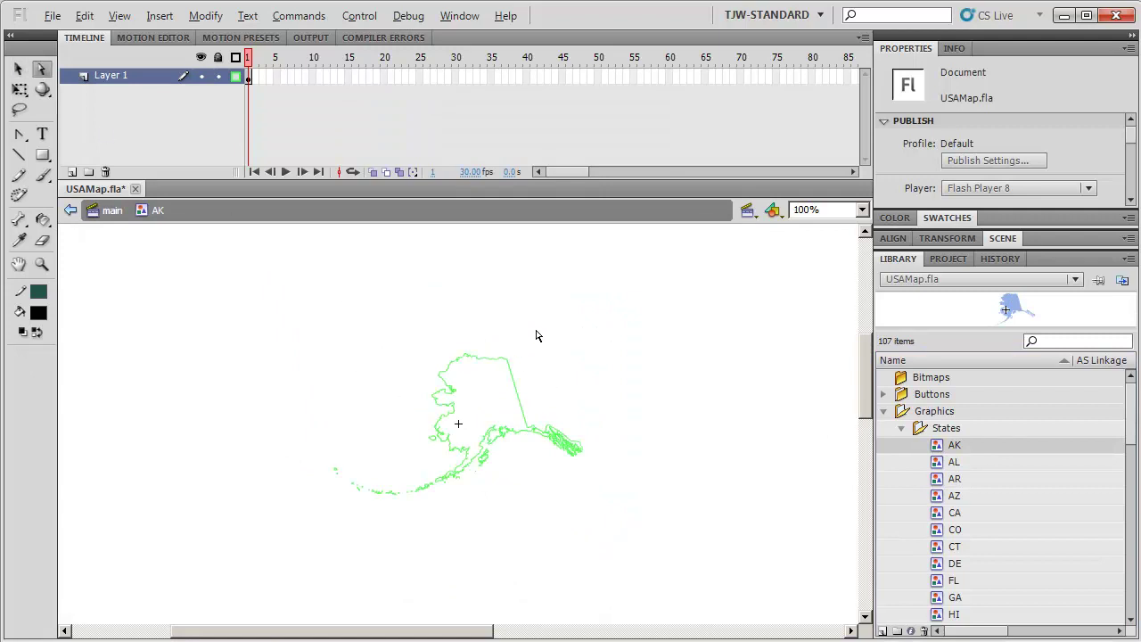
drag(560, 317, 455, 355)
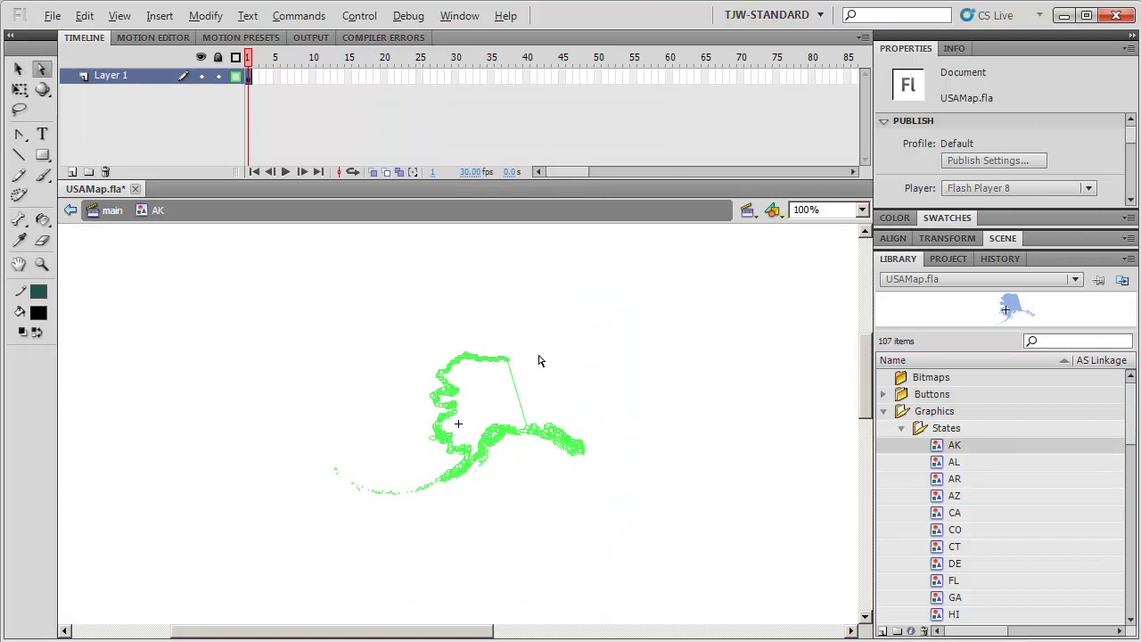
scroll(489, 434, up, 5)
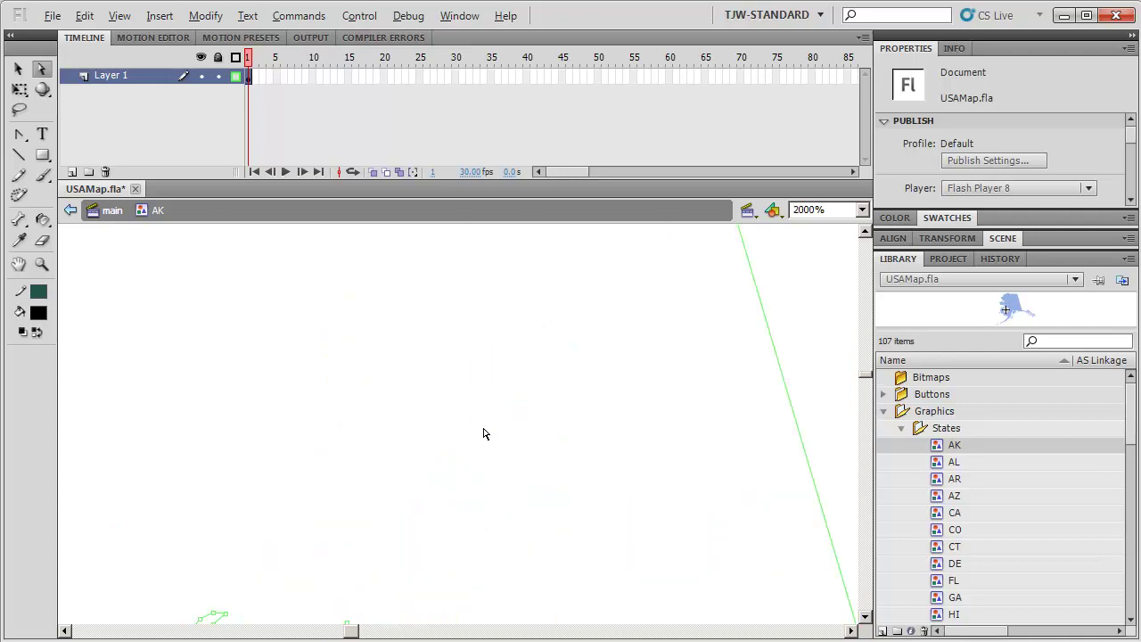
drag(484, 434, 311, 280)
drag(479, 345, 309, 324)
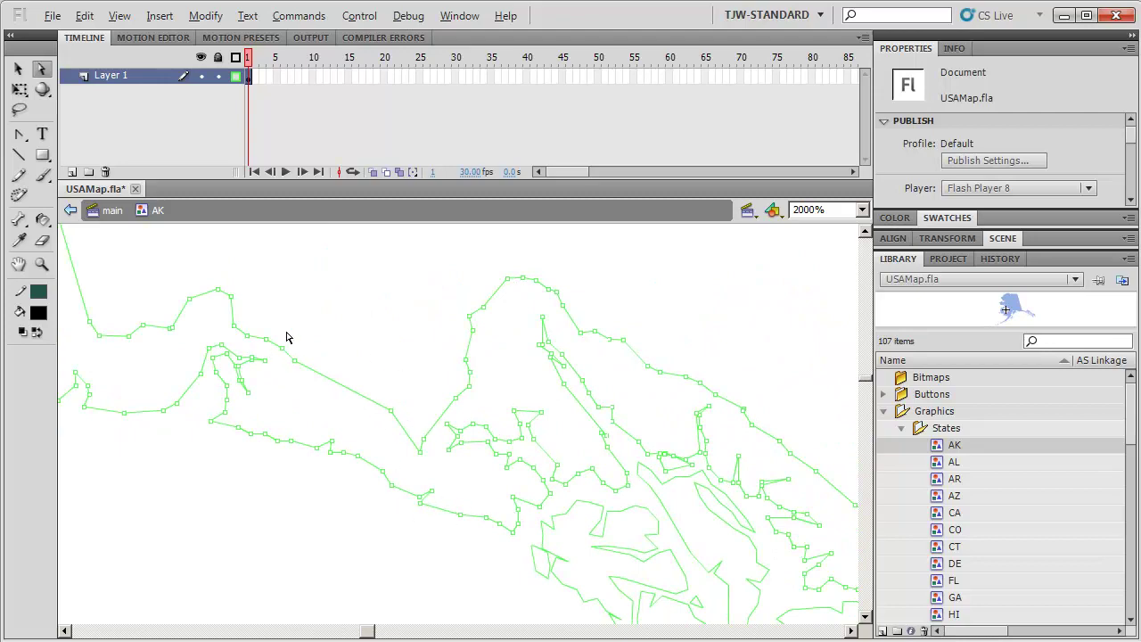
drag(286, 338, 563, 359)
drag(461, 321, 790, 323)
drag(426, 397, 544, 268)
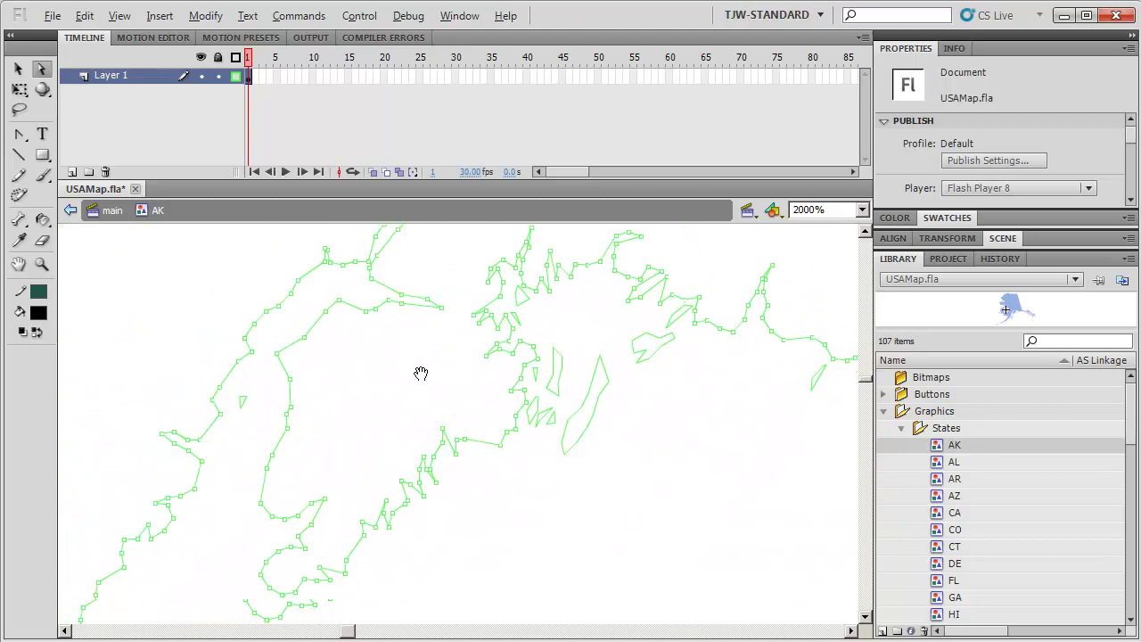
drag(420, 373, 510, 338)
scroll(489, 338, down, 8)
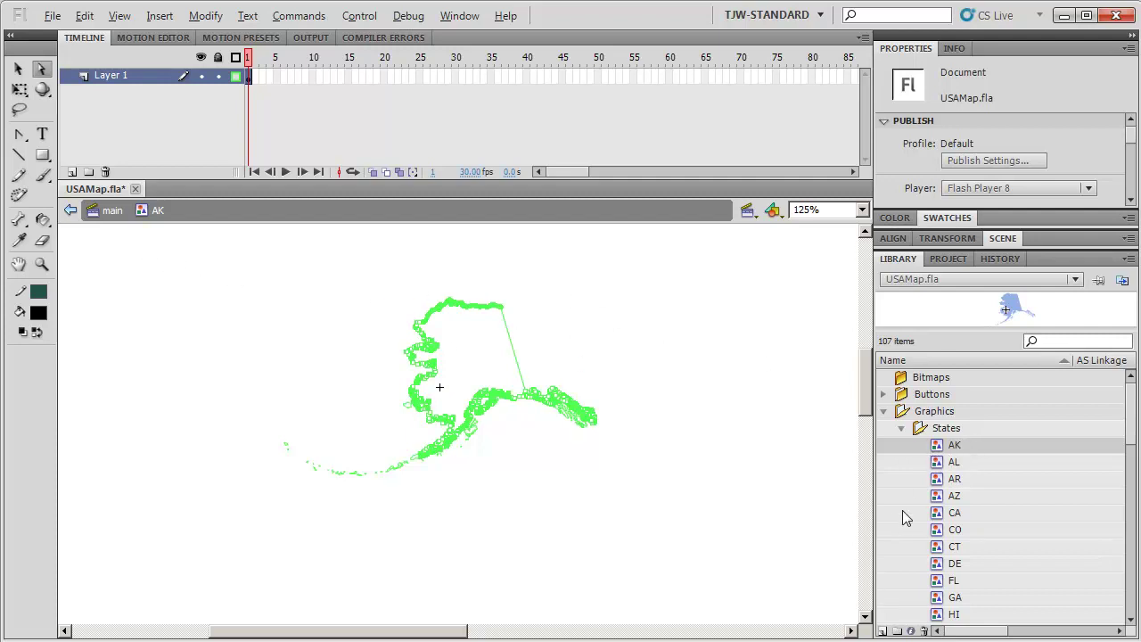
click(104, 217)
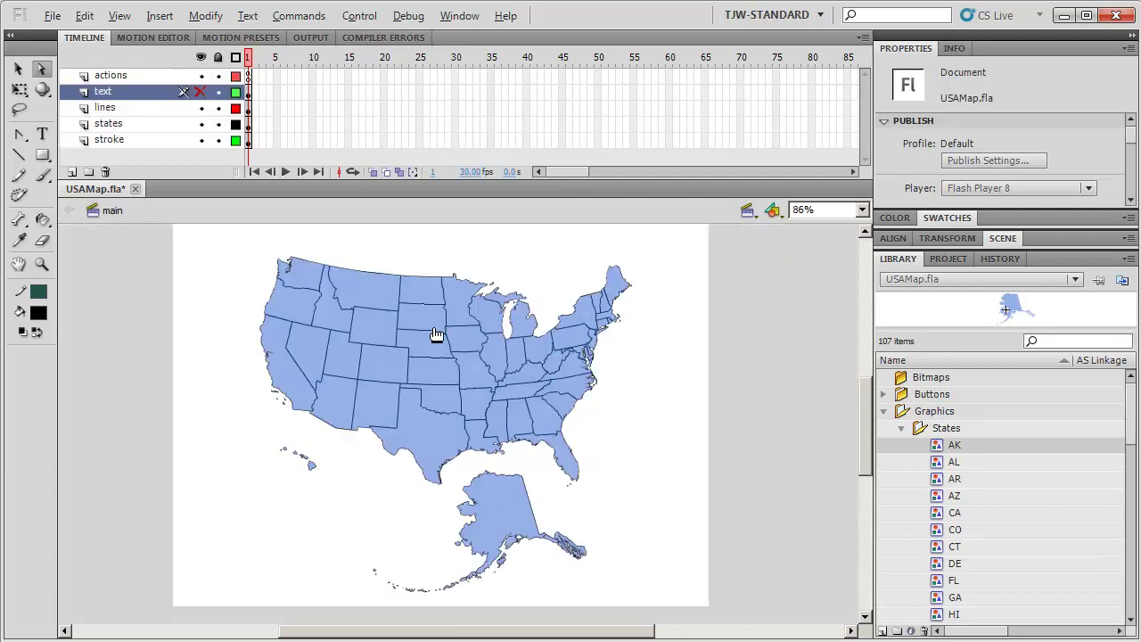
Collapse the library's Graphics folder and open the AK-bttn symbol from the States subfolder of Buttons.
click(901, 428)
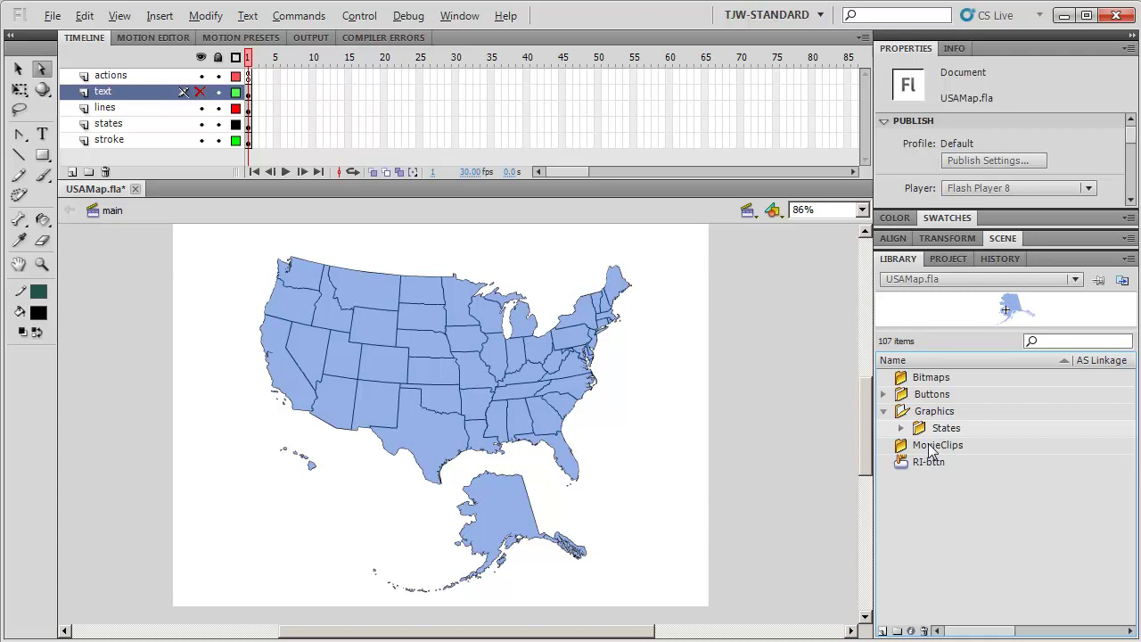
click(884, 411)
click(884, 394)
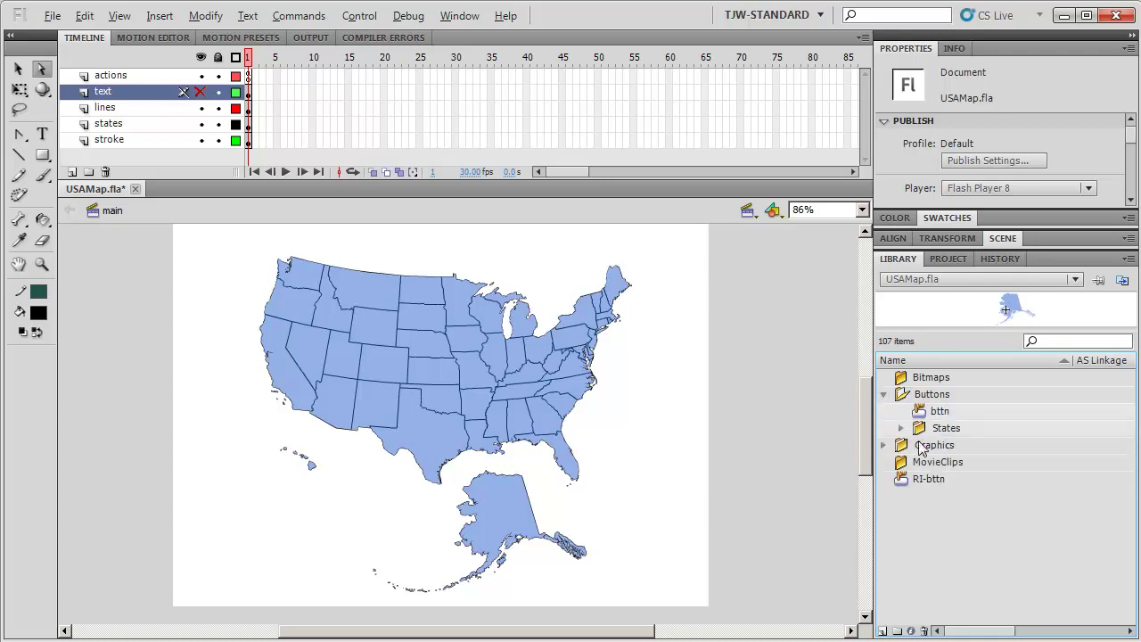
click(901, 428)
click(962, 446)
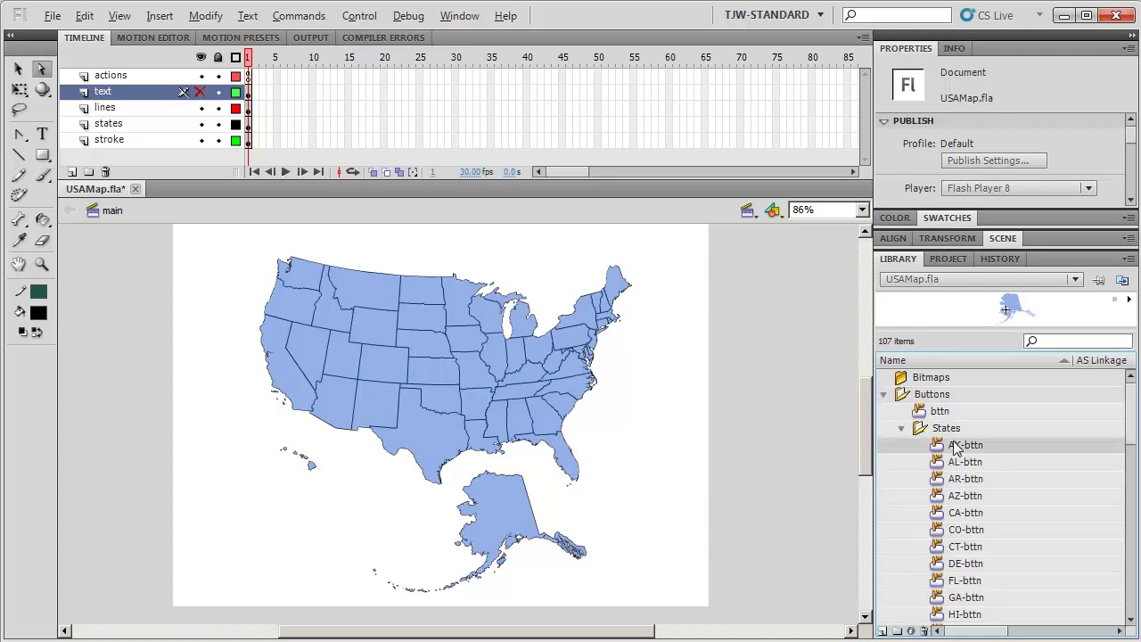
double_click(939, 448)
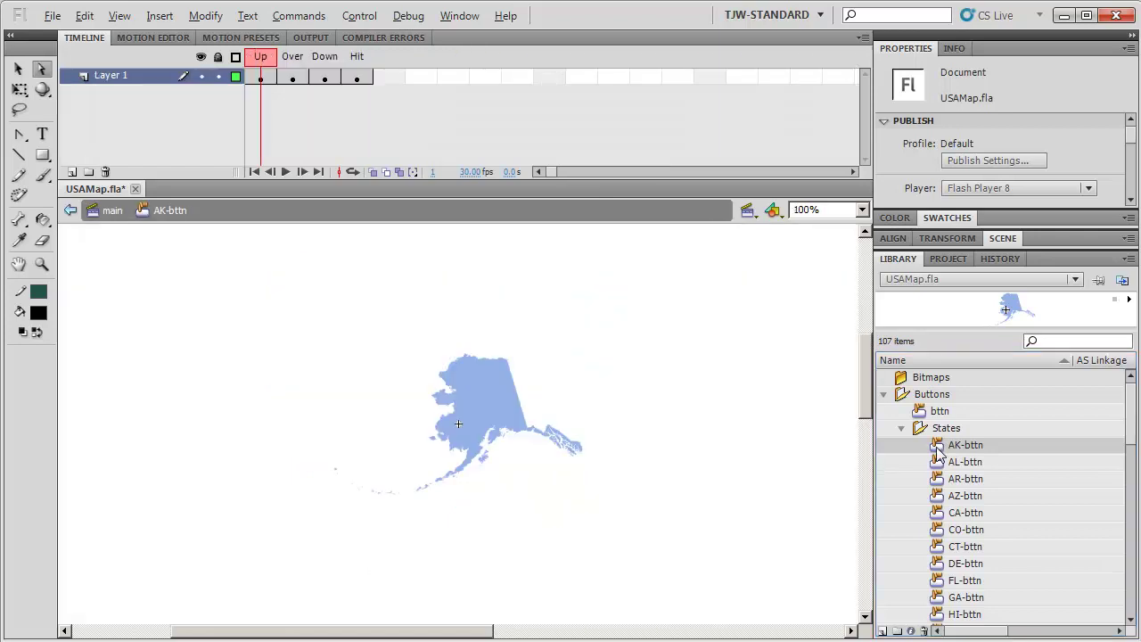
Step through the Up, Over and Down frames of the Alaska button, finishing on the Over frame.
click(260, 78)
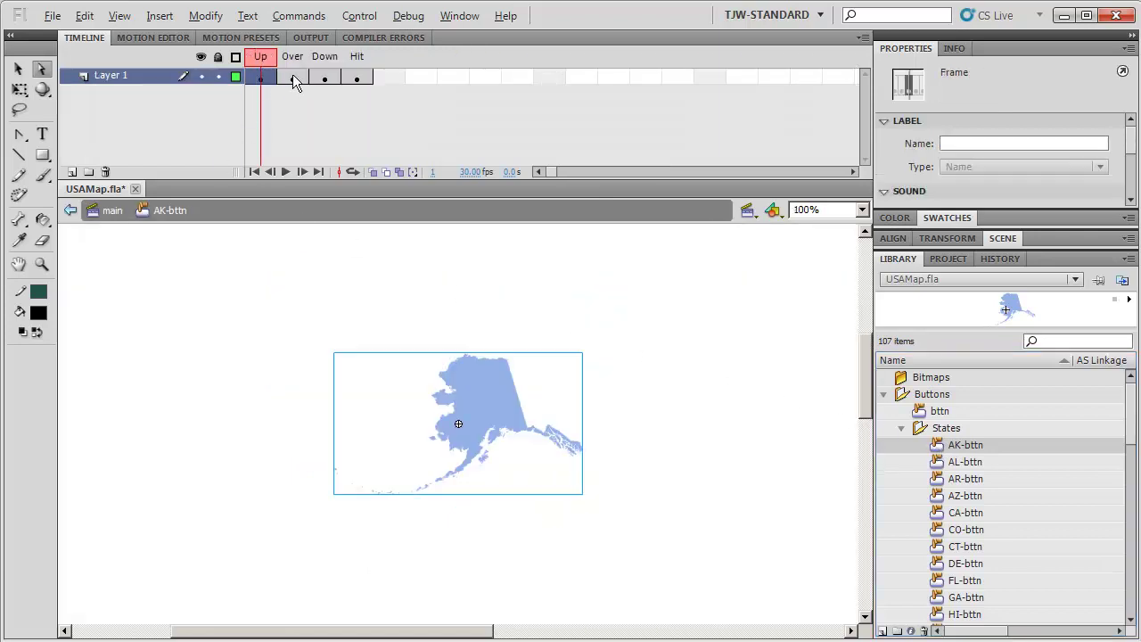
click(295, 80)
drag(295, 80, 323, 79)
click(259, 78)
click(293, 78)
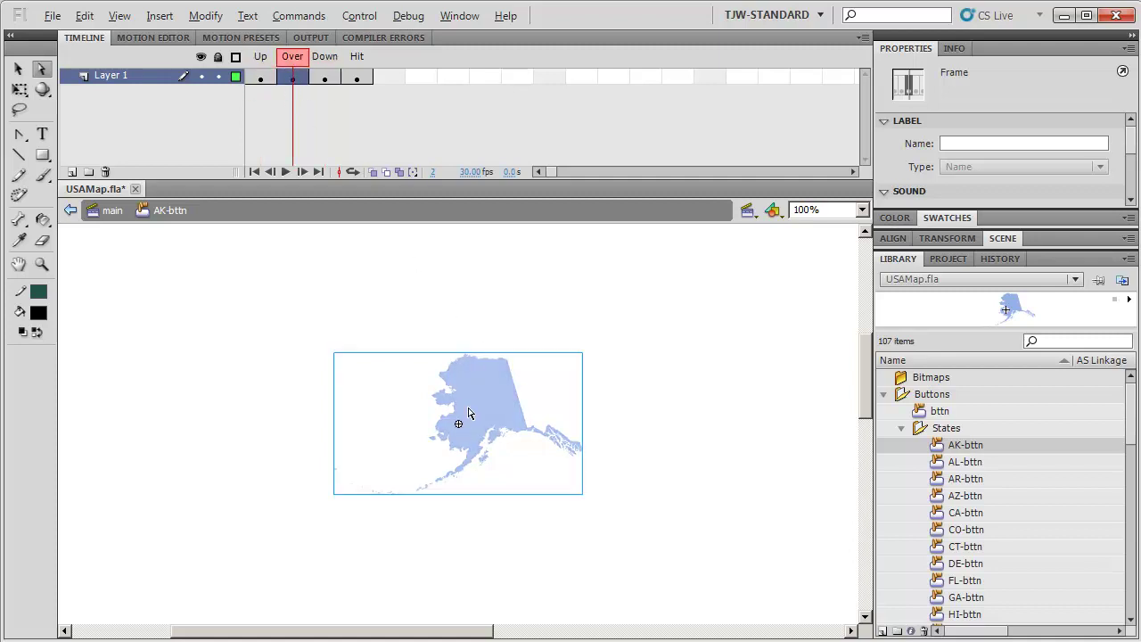
Inspect the brightness color effect of the Over frame's Alaska instance, and check the button's Down and Up frames.
click(470, 414)
drag(1135, 166, 1136, 181)
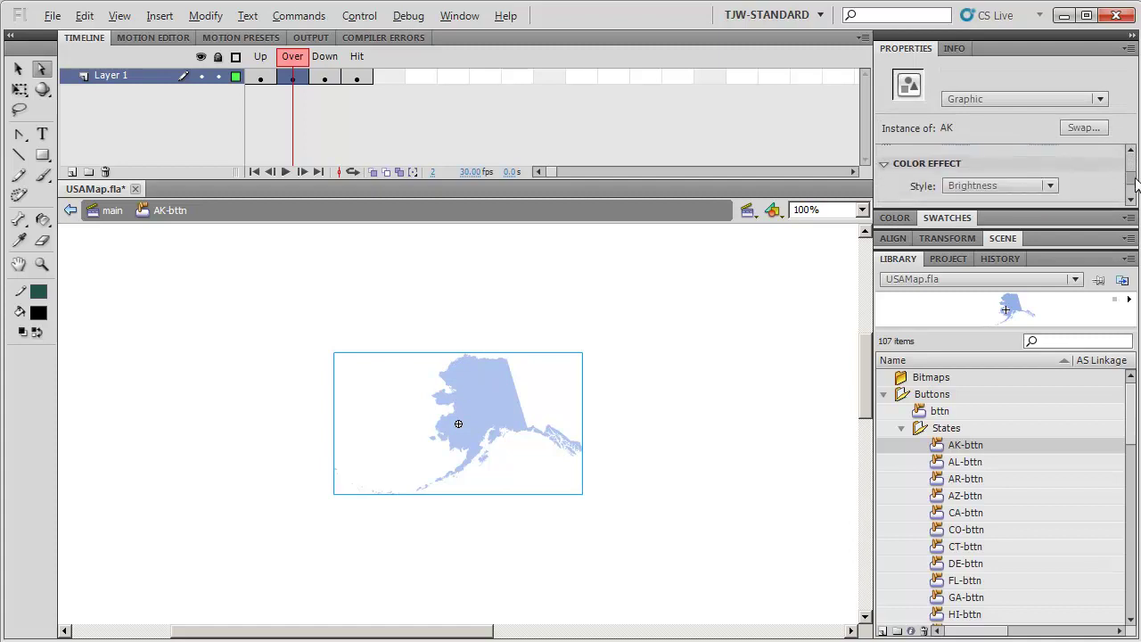
click(1130, 202)
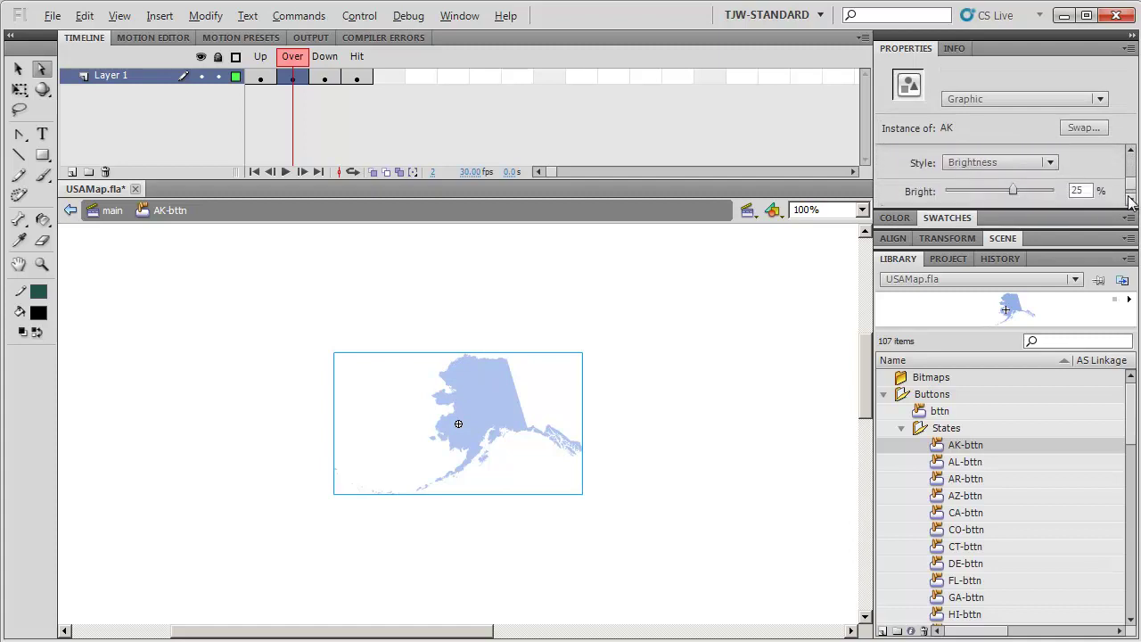
click(325, 78)
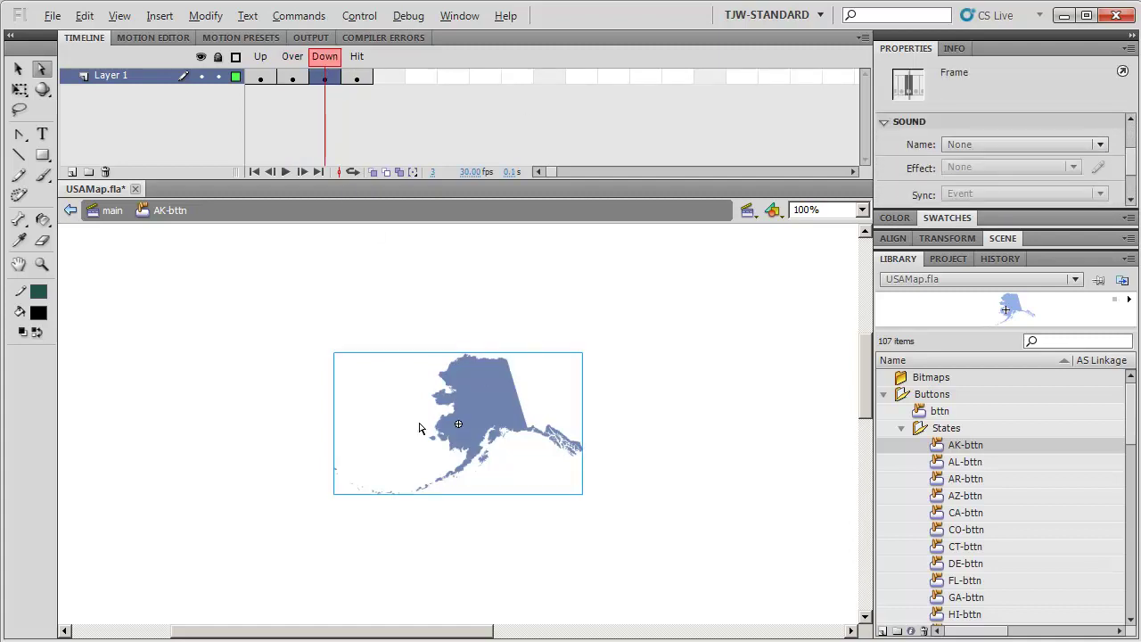
click(247, 61)
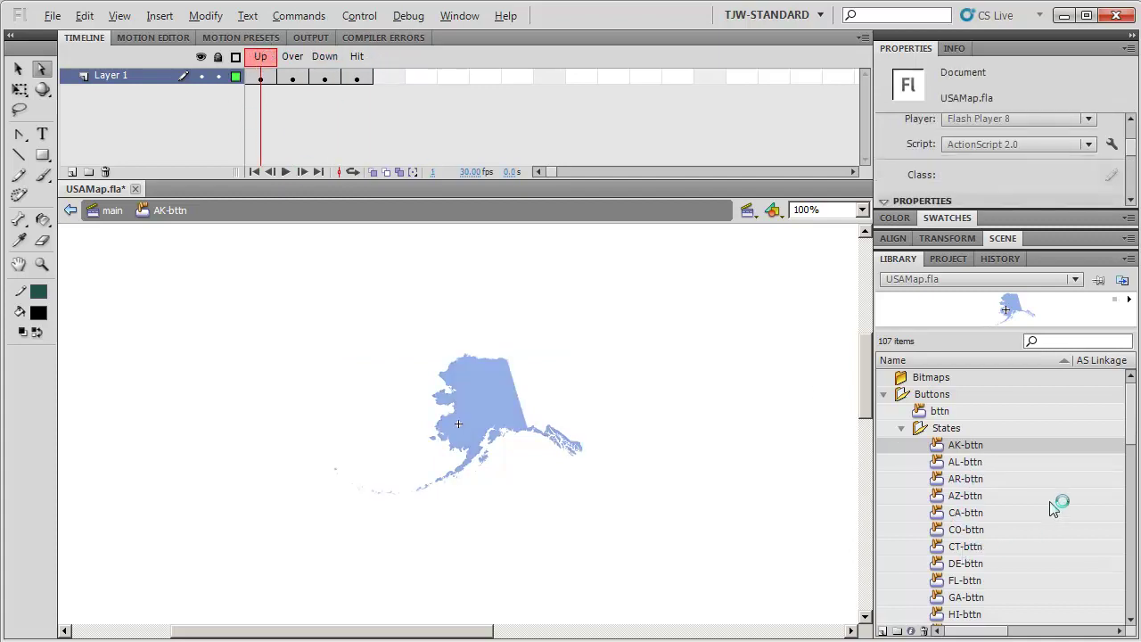
Open the FL-bttn symbol from the library and view its Down frame.
double_click(942, 582)
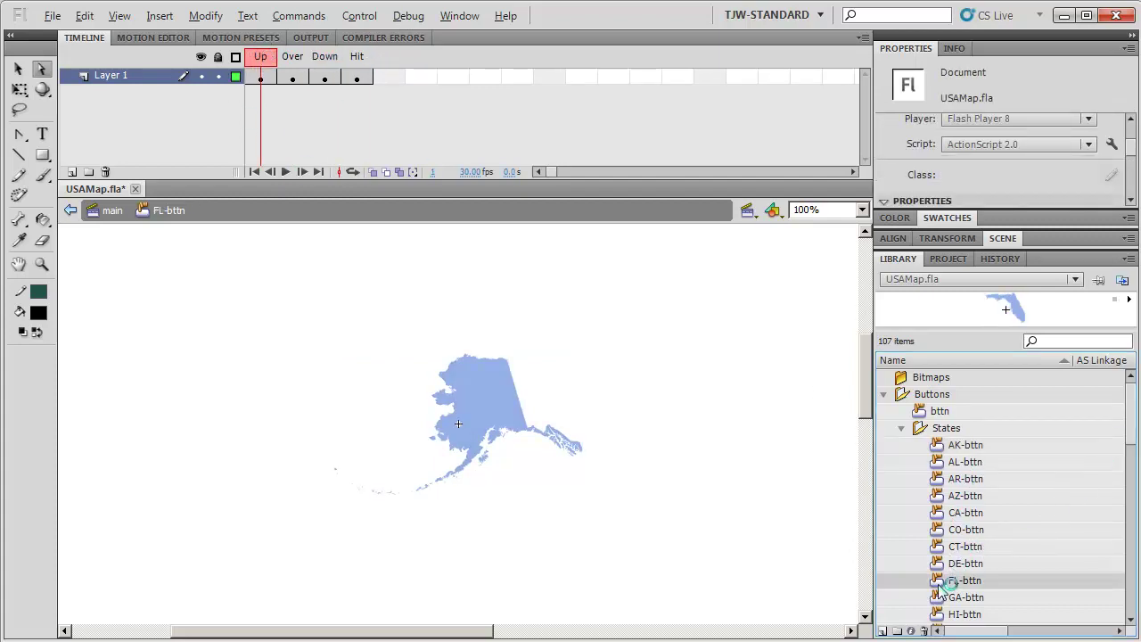
click(326, 59)
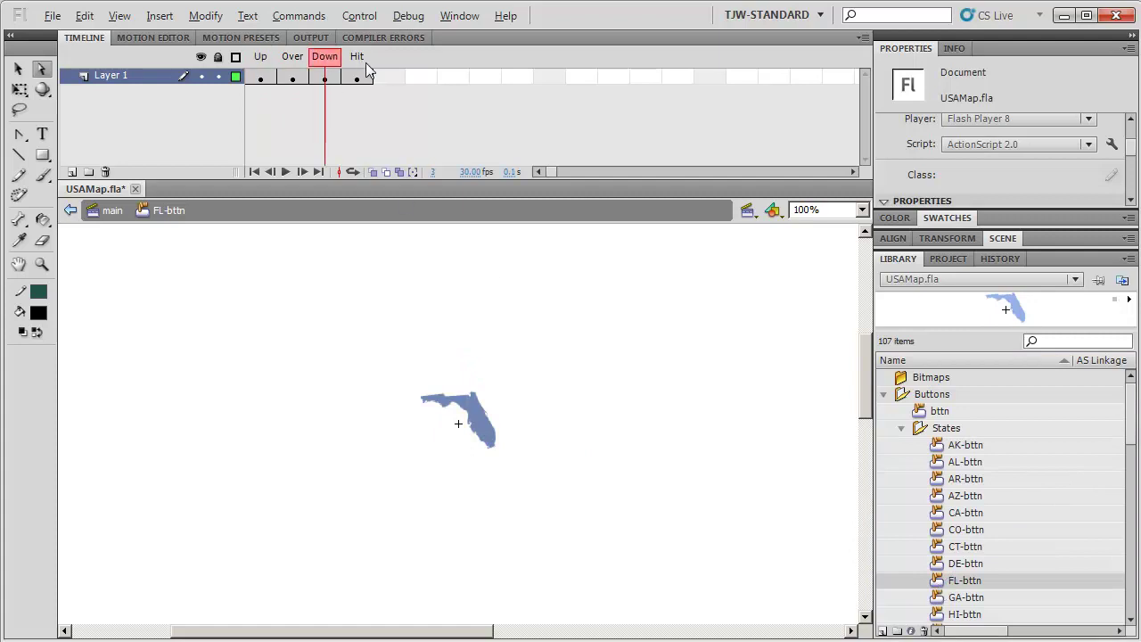
View the Hit frame of the Florida button at 800% and examine the enlarged hit area around the state.
click(358, 59)
key(ctrl+equal)
key(ctrl+equal)
key(ctrl+equal)
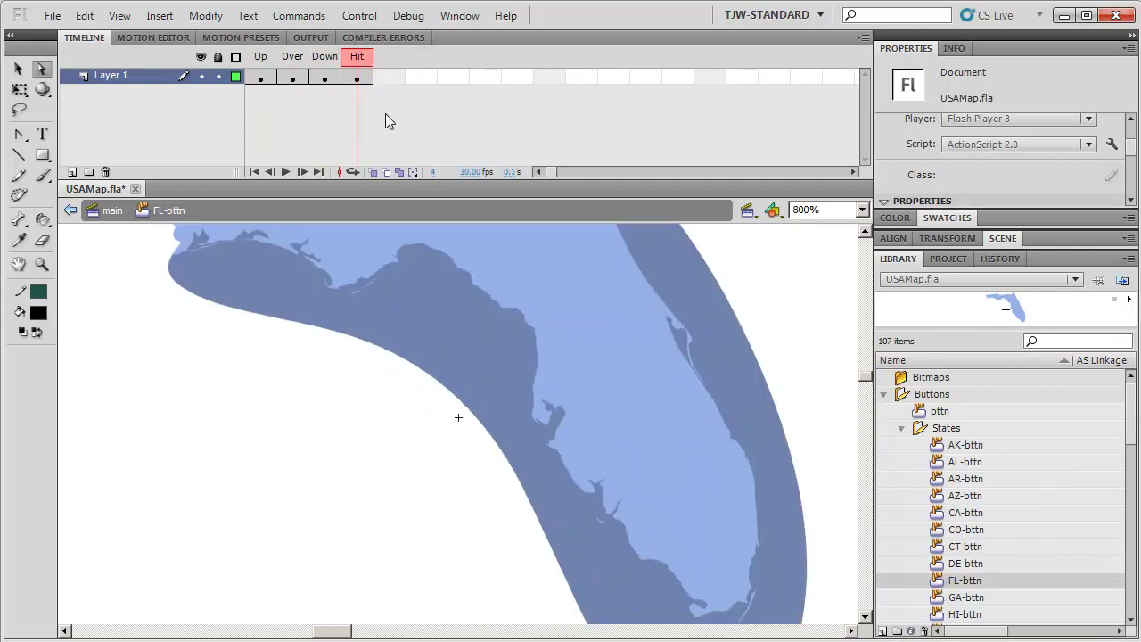
drag(690, 395, 570, 529)
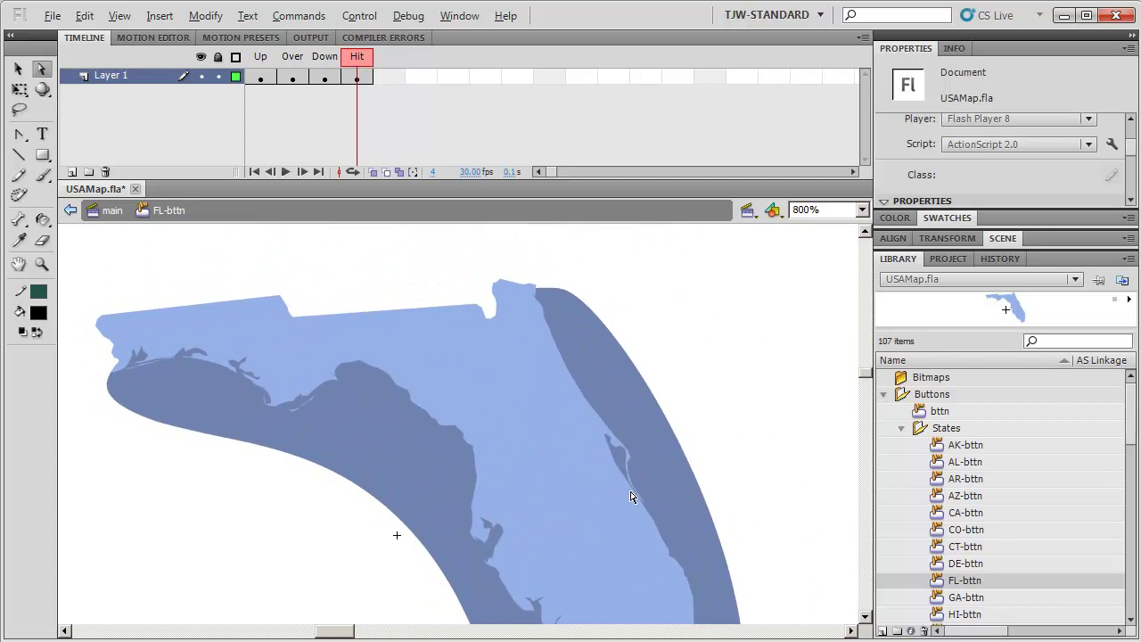
scroll(526, 382, down, 5)
scroll(535, 410, down, 3)
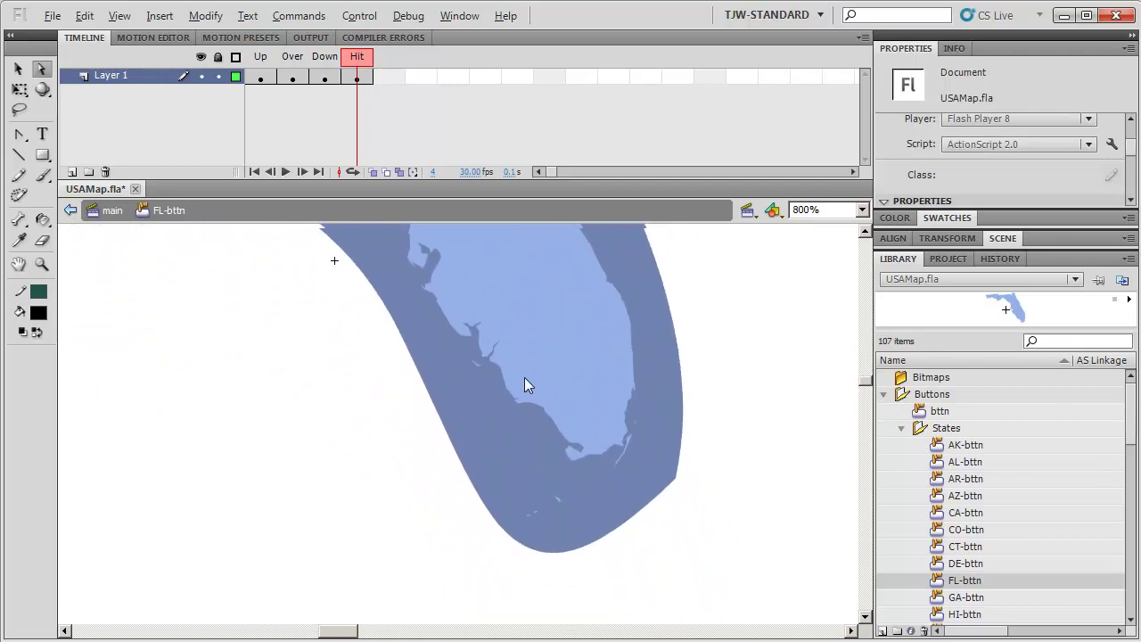
scroll(535, 410, up, 8)
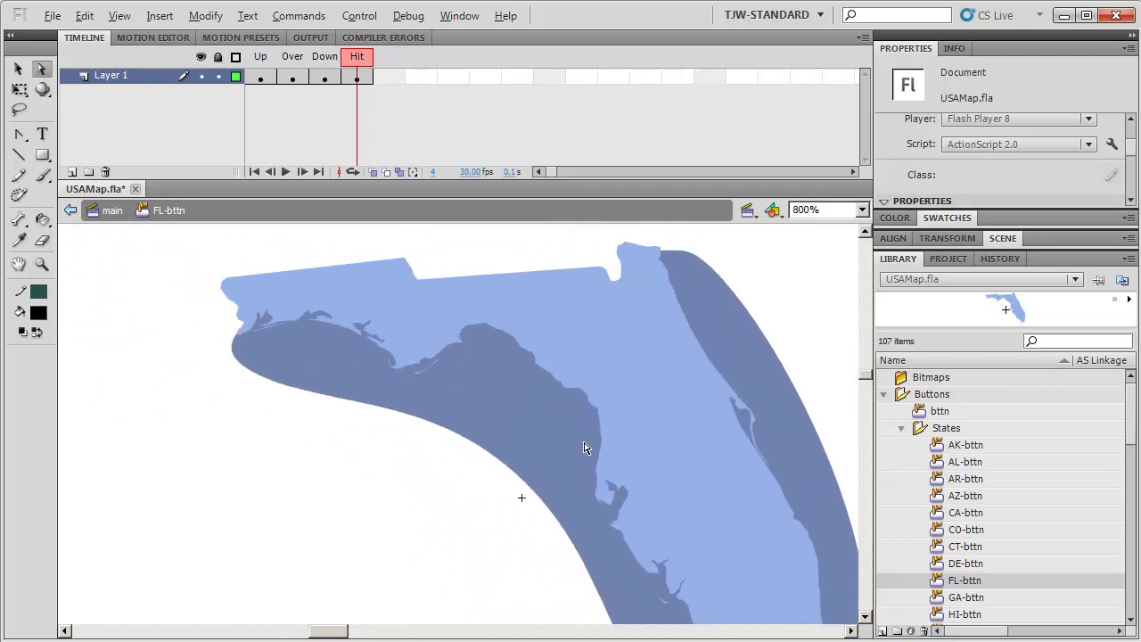
scroll(559, 407, right, 2)
scroll(558, 408, up, 1)
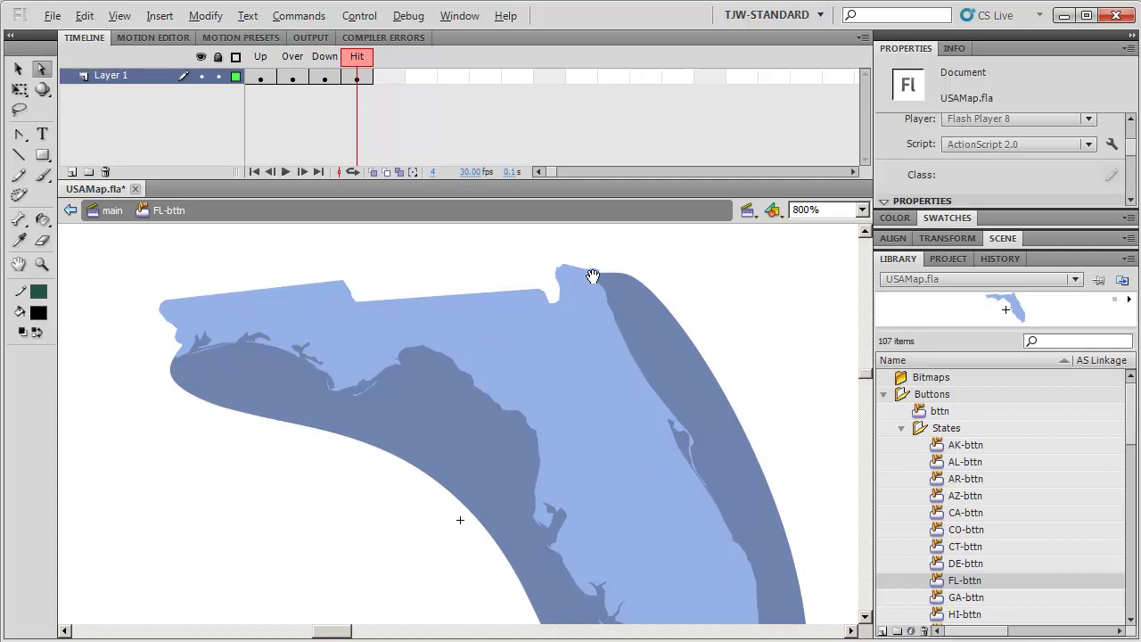
Examine the outline and anchor points of Florida's hit area from the panhandle down to the southern tip.
drag(651, 407, 501, 281)
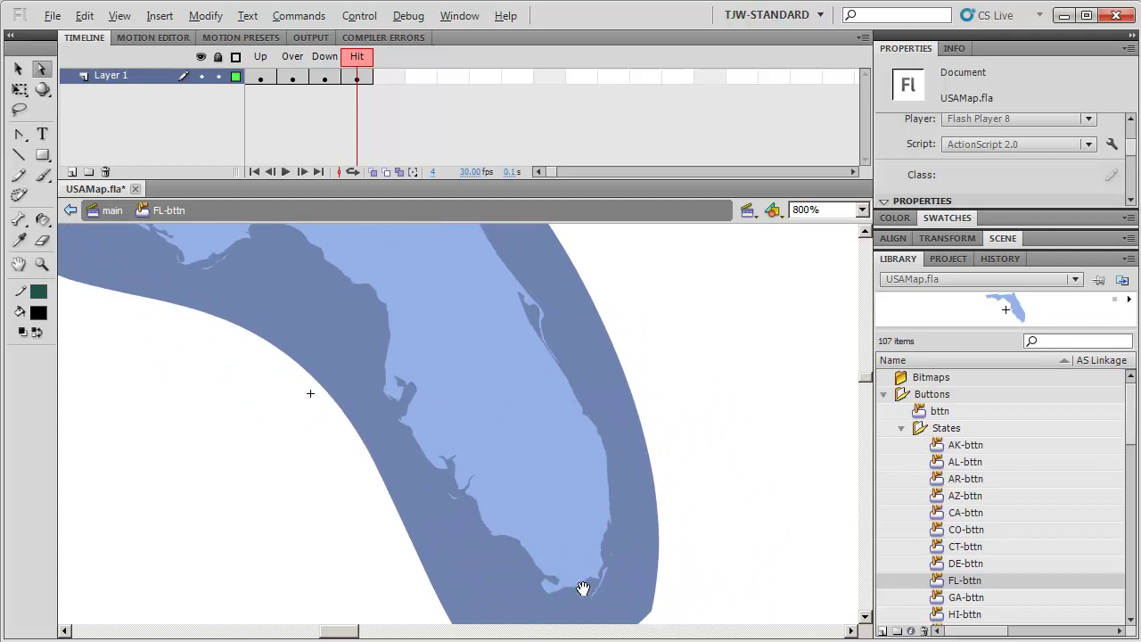
drag(580, 594, 542, 538)
drag(187, 279, 297, 456)
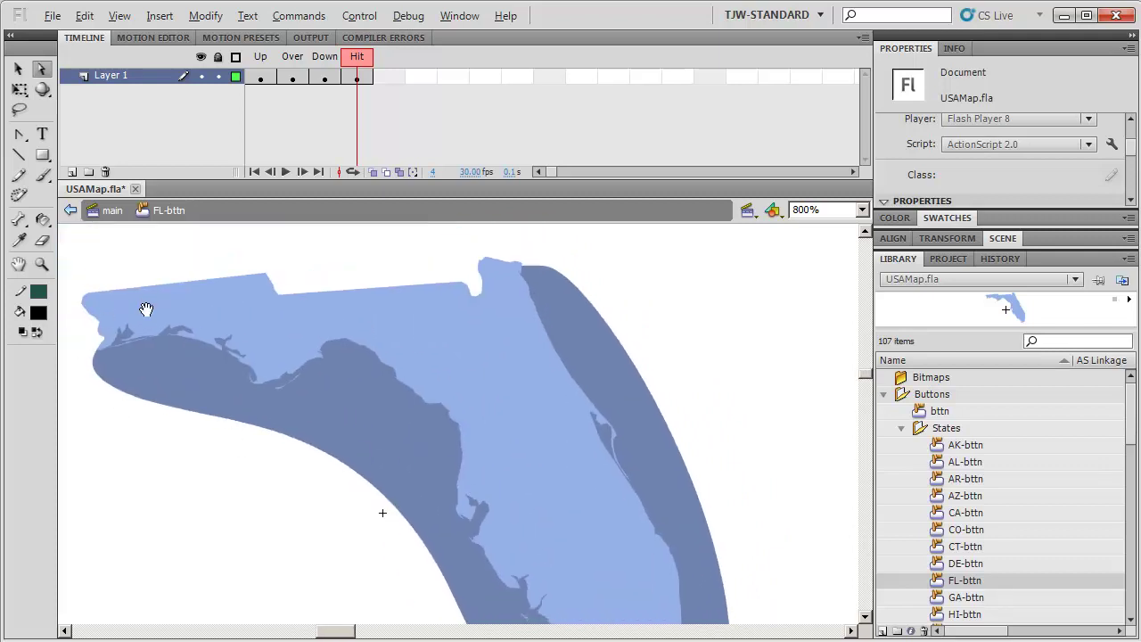
drag(306, 369, 298, 247)
click(370, 375)
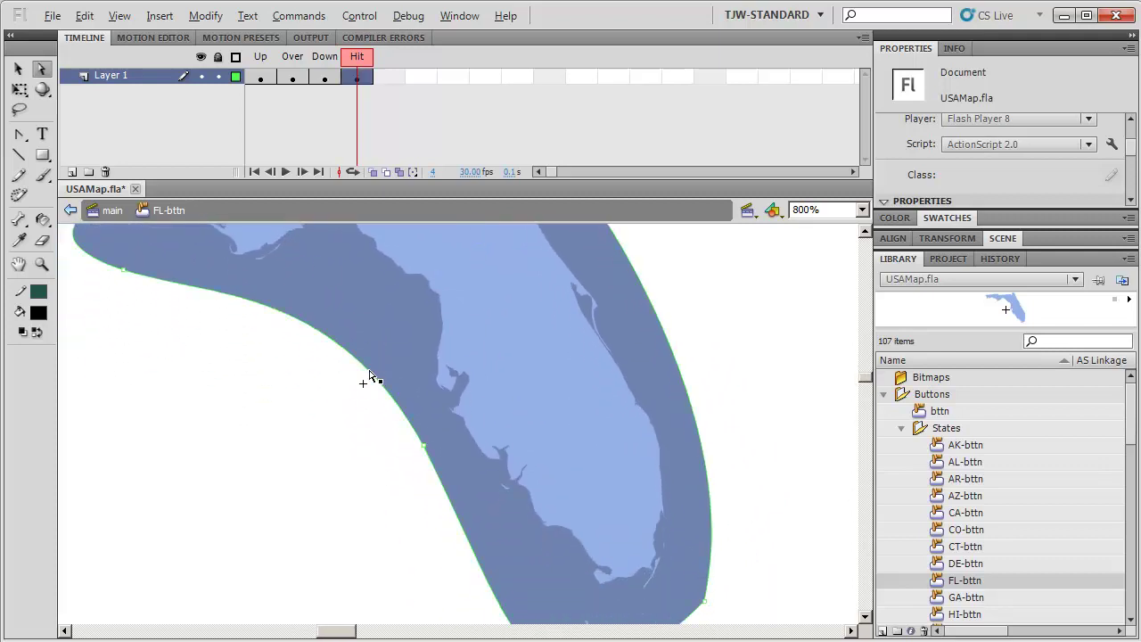
drag(502, 446, 652, 573)
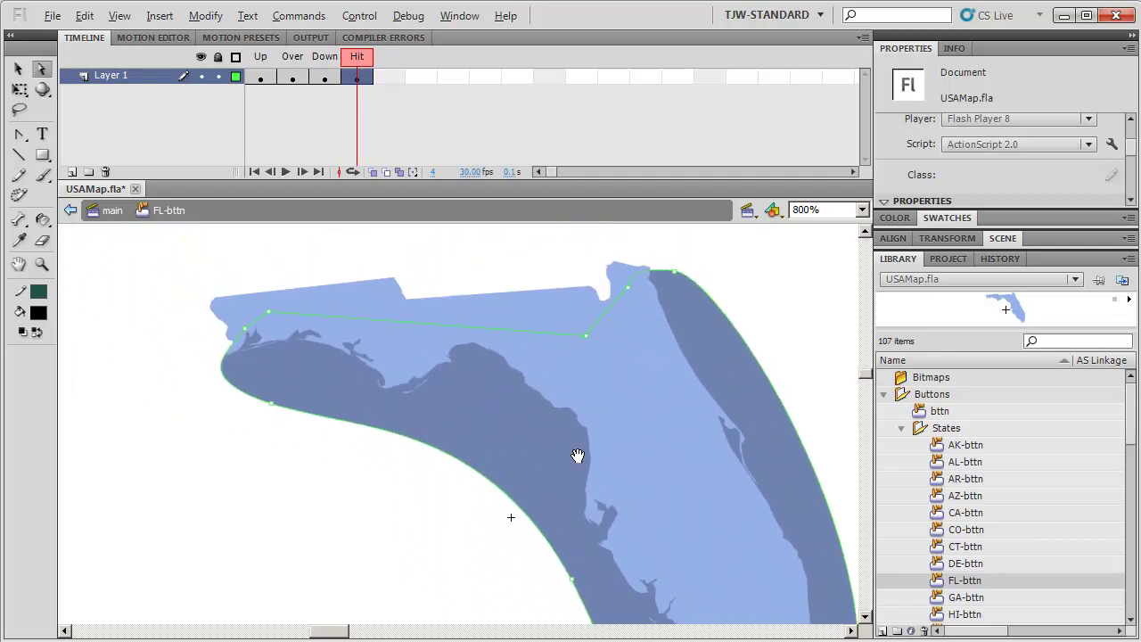
drag(797, 489, 606, 282)
drag(509, 324, 654, 492)
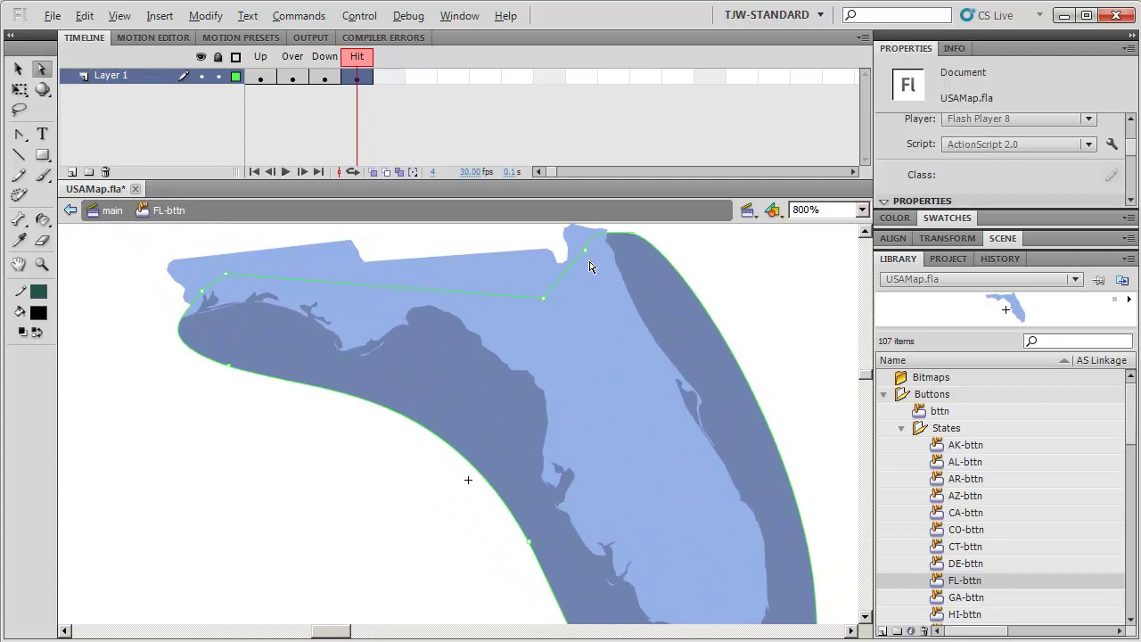
drag(647, 378, 314, 140)
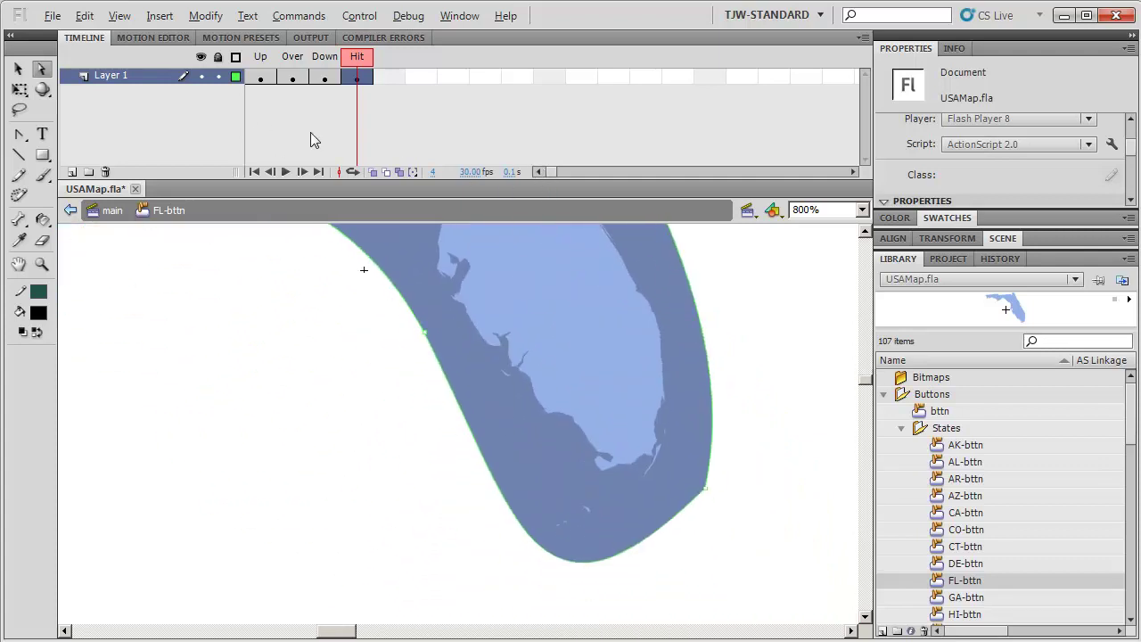
Return to the main scene and view the stroke, states and lines layers one at a time.
click(109, 210)
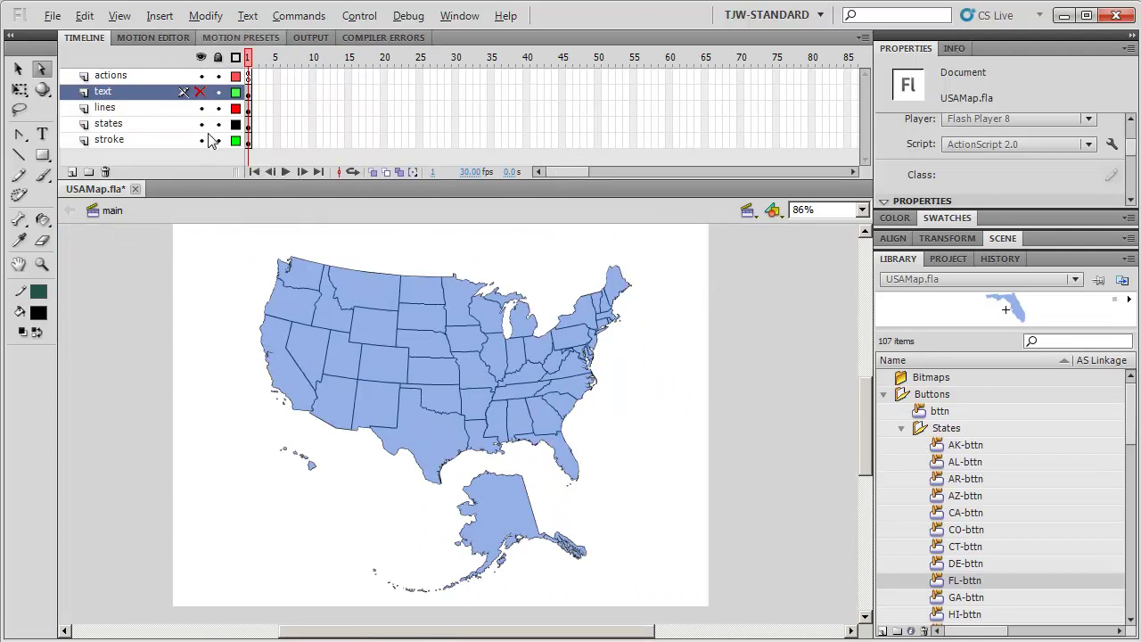
click(201, 58)
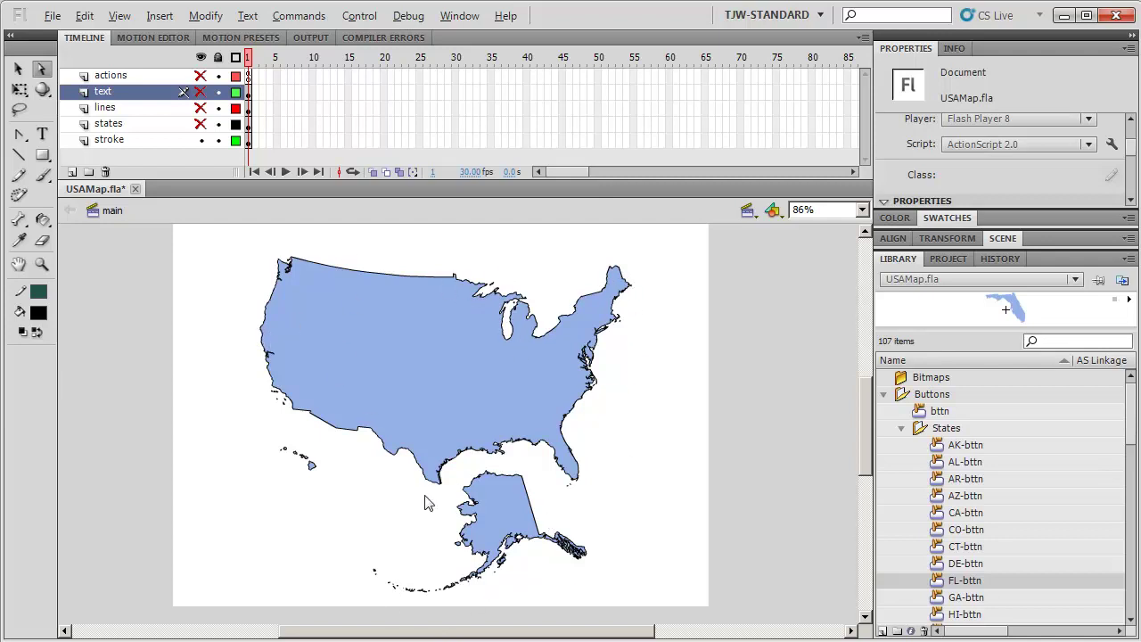
click(200, 124)
click(199, 143)
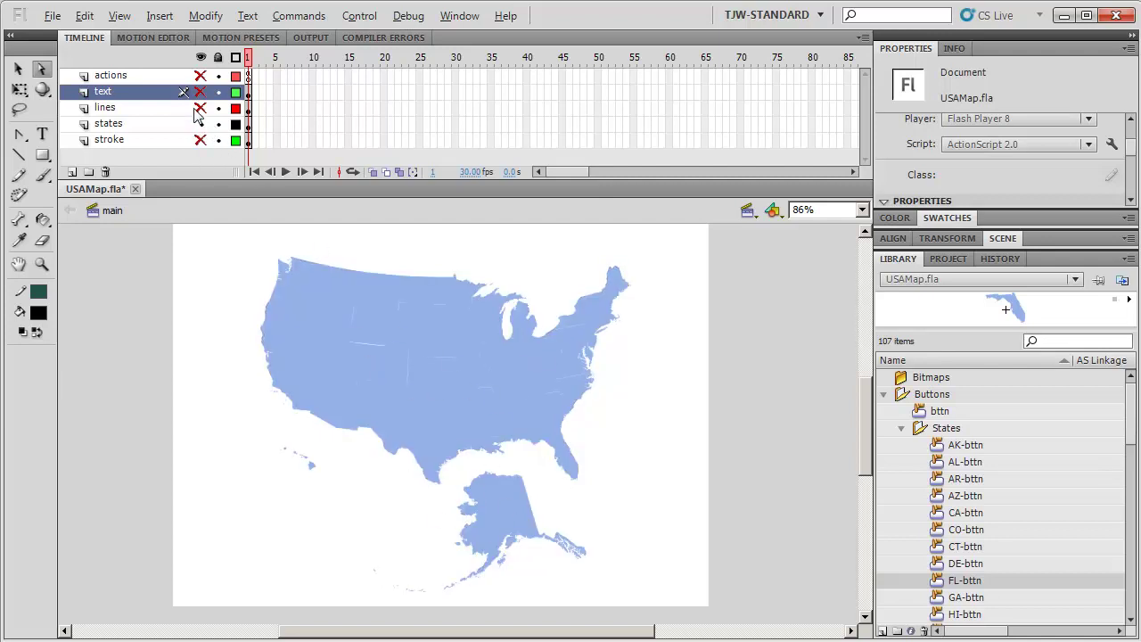
click(201, 108)
click(200, 124)
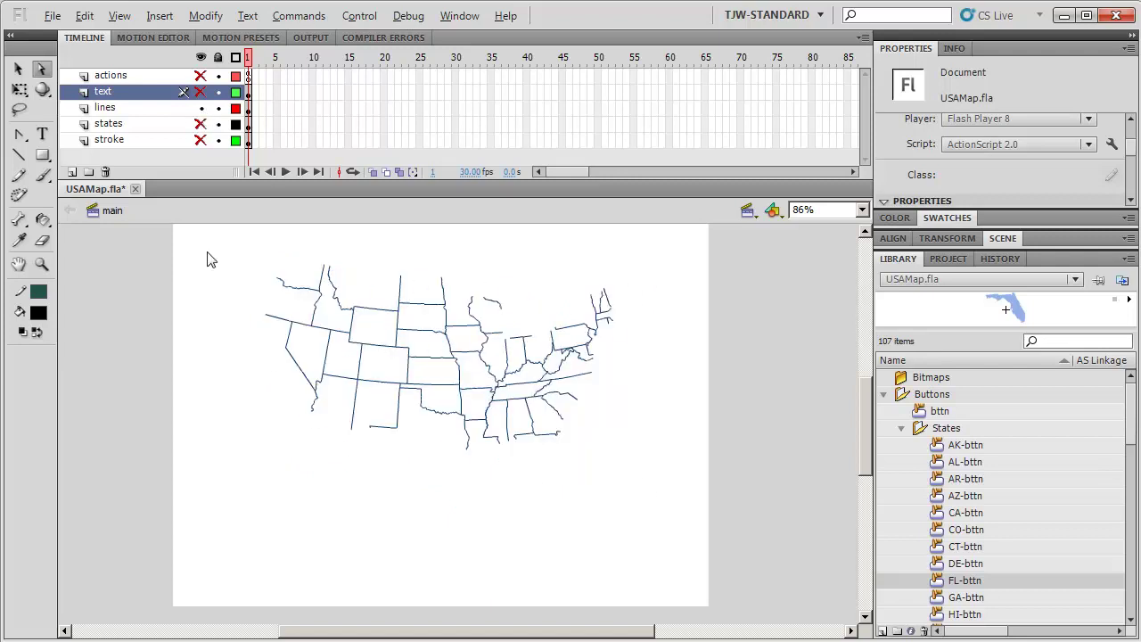
click(201, 108)
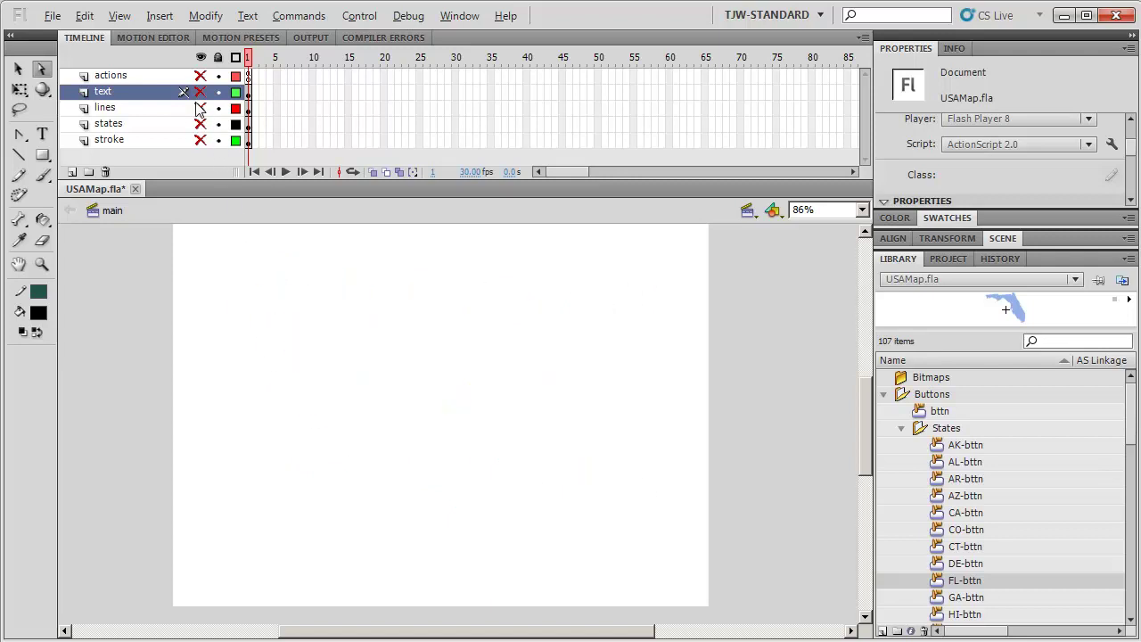
Make every layer except text visible again and select the first frame of the actions layer.
click(201, 92)
drag(200, 108, 202, 142)
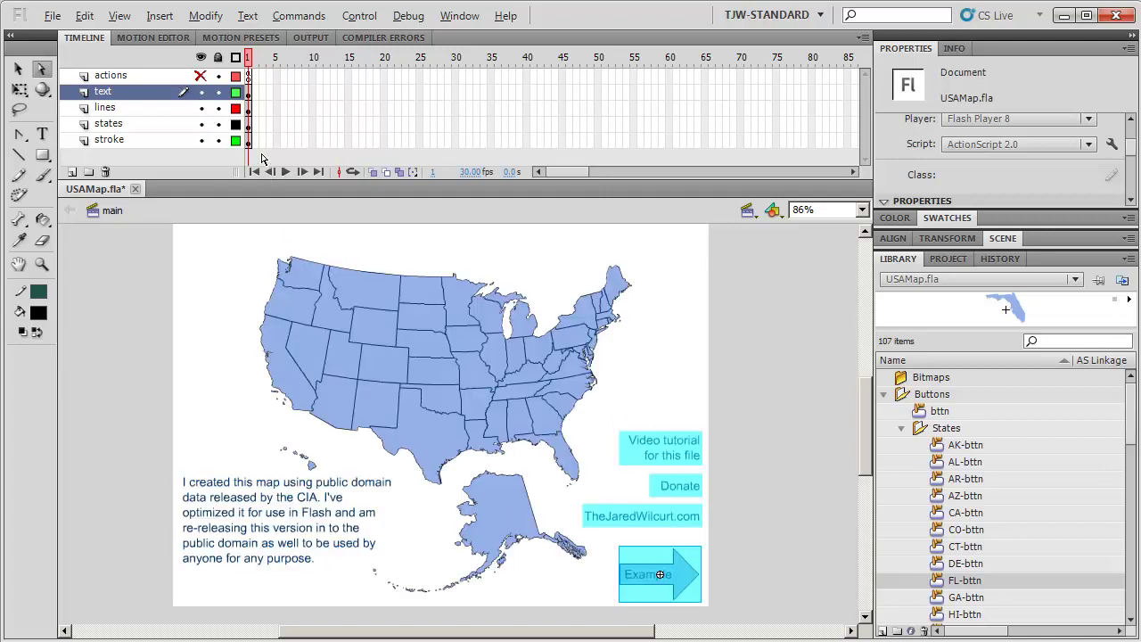
click(201, 92)
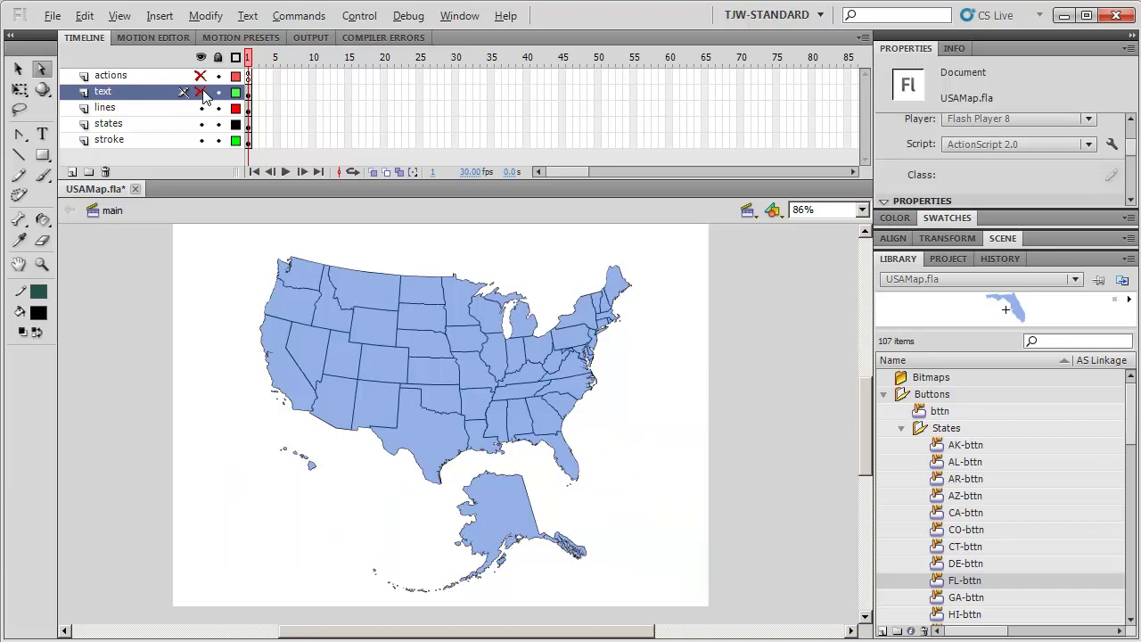
click(201, 75)
click(249, 71)
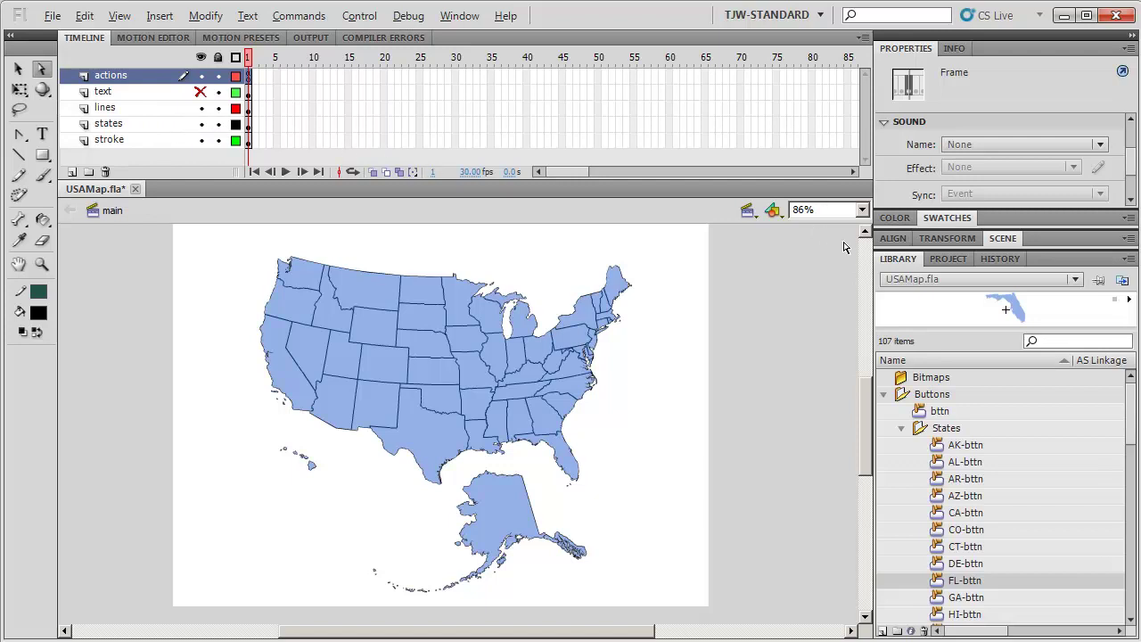
Switch to the example scene and collapse the scene list.
click(1005, 240)
click(938, 272)
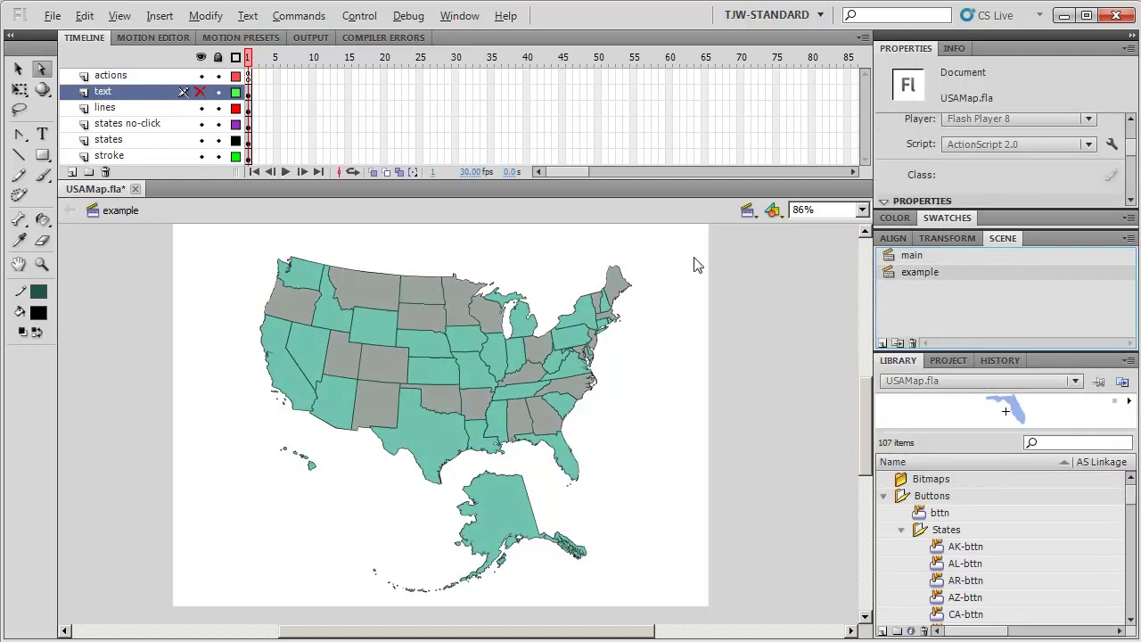
click(1001, 238)
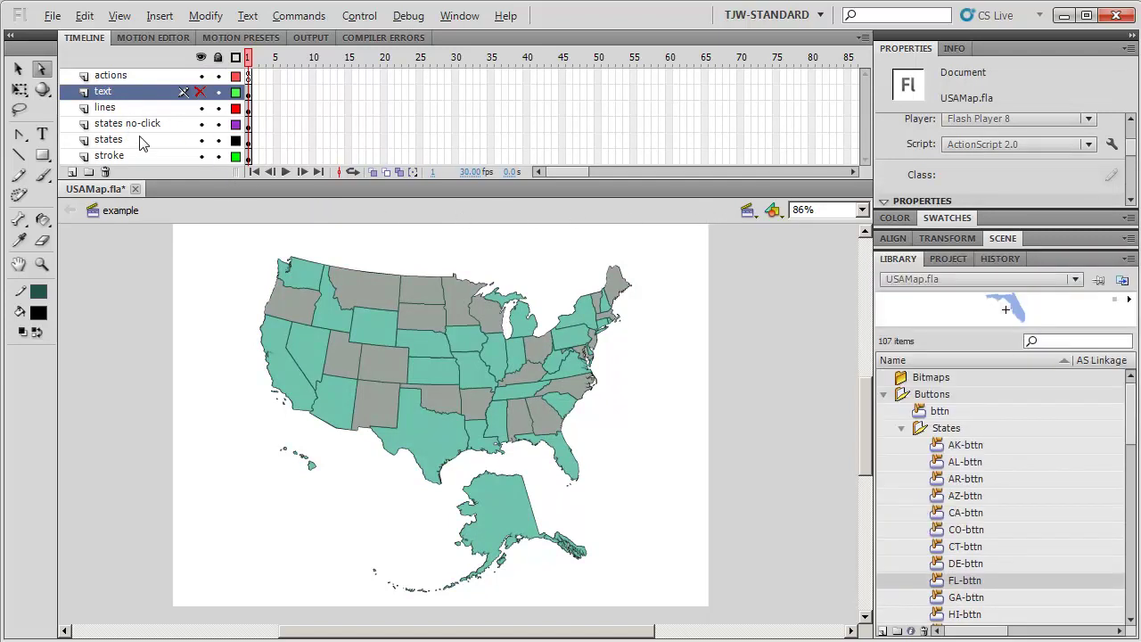
View the example scene's stroke, states and states no-click layers one at a time.
click(201, 58)
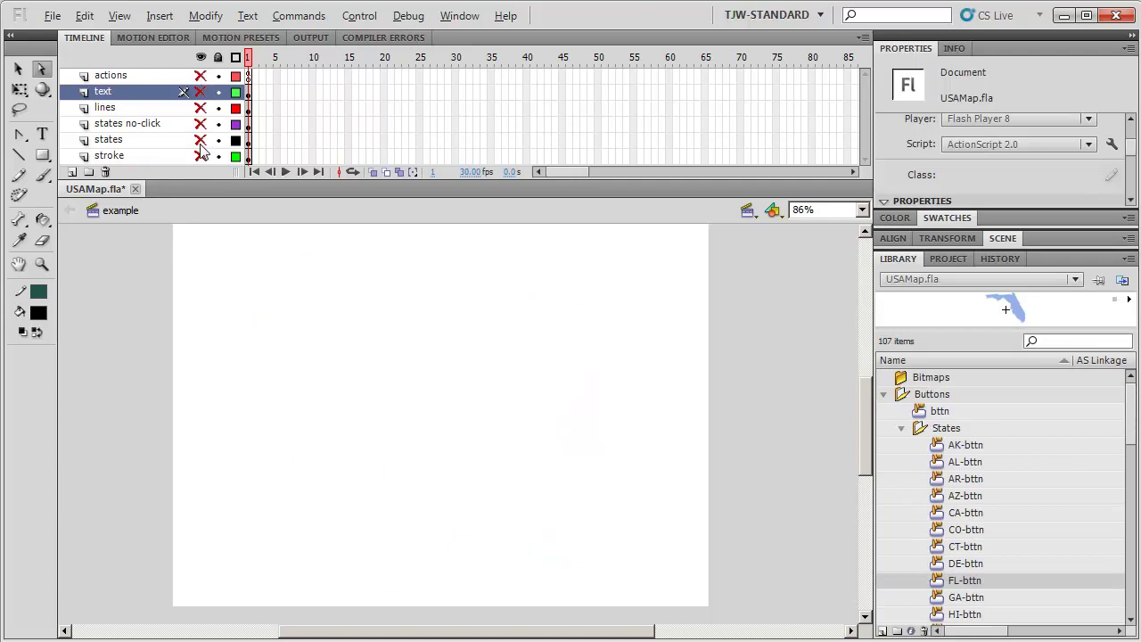
click(200, 156)
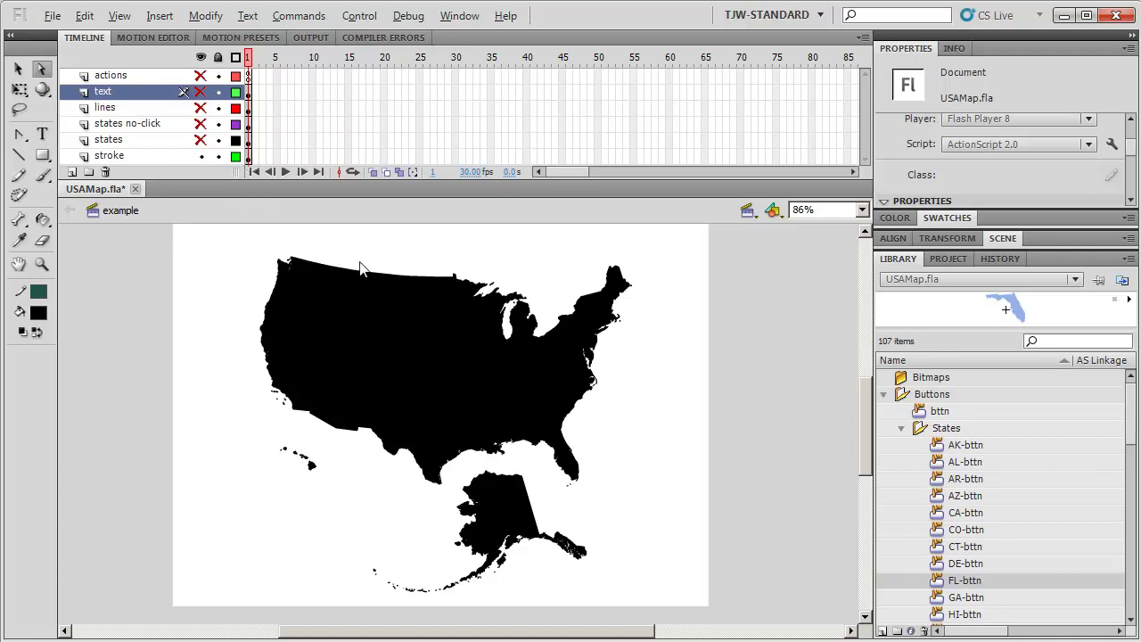
click(200, 140)
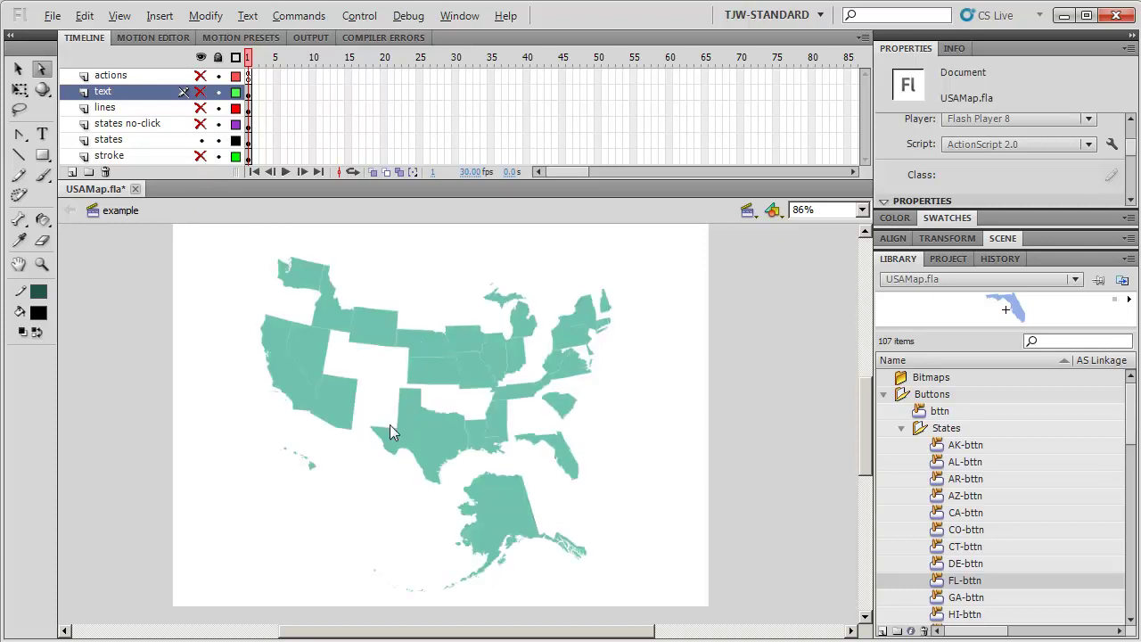
click(200, 123)
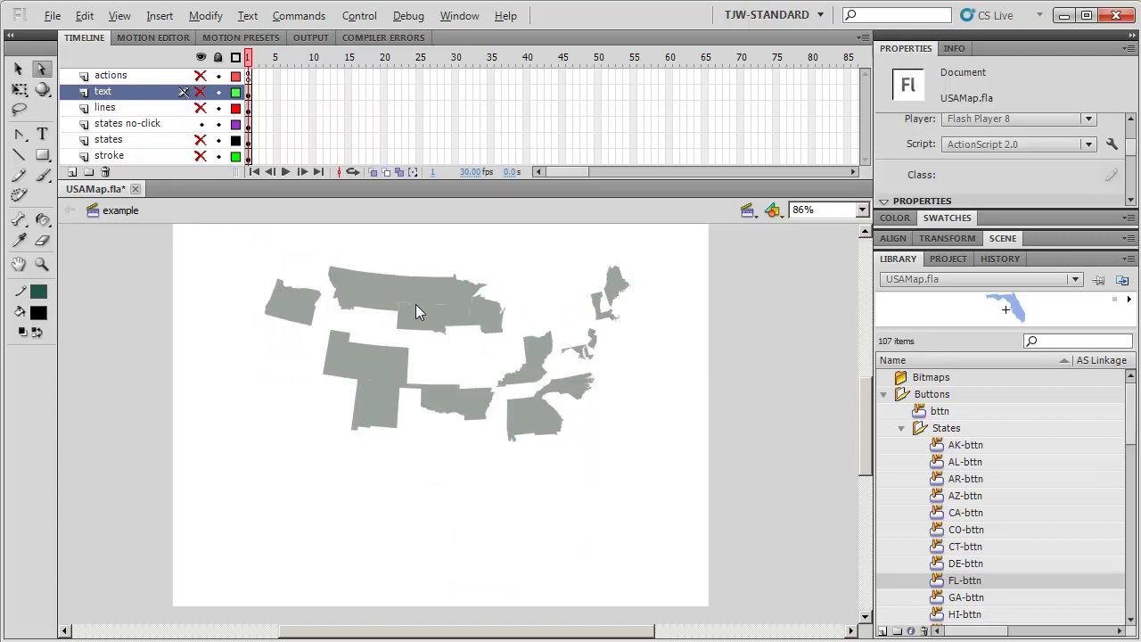
Make the example scene's states, lines, stroke and actions layers visible again, keeping text hidden.
click(200, 139)
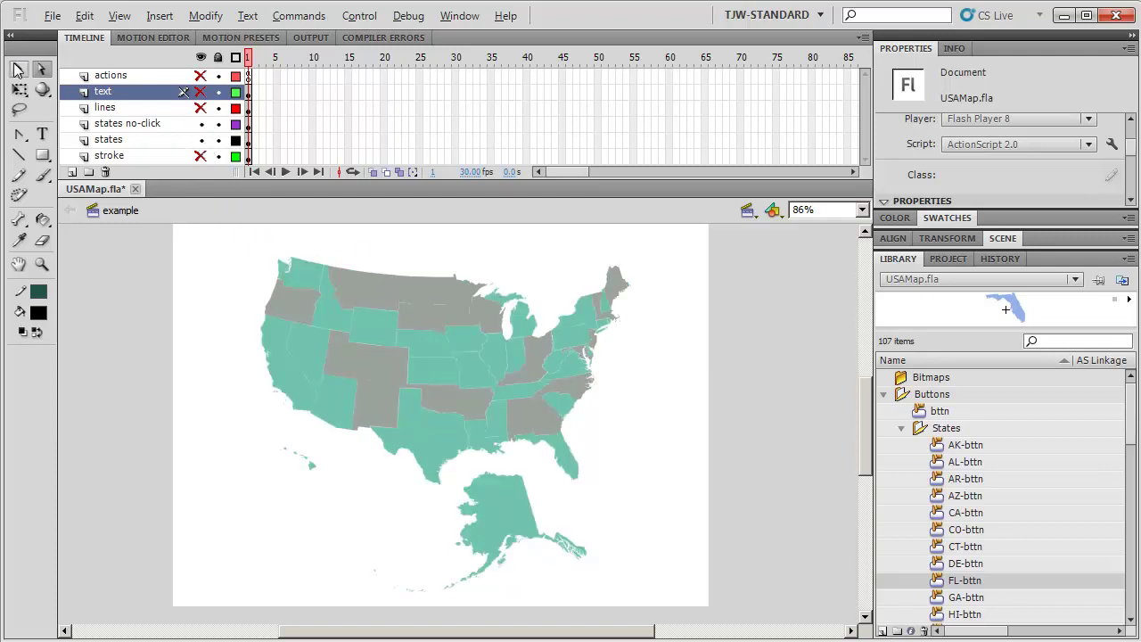
click(201, 107)
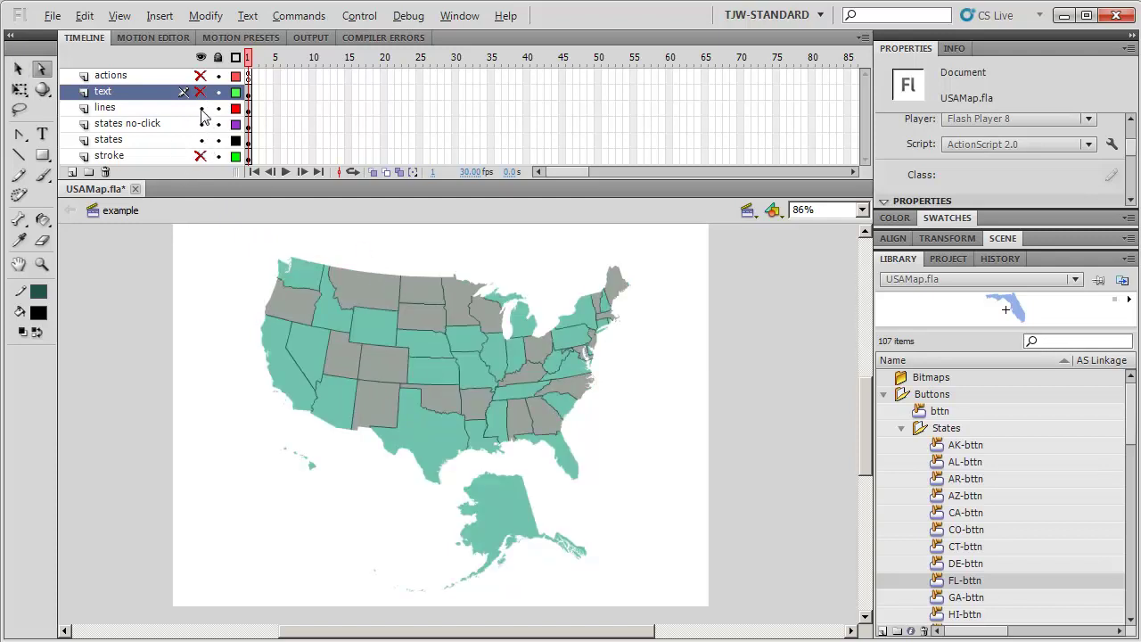
click(201, 155)
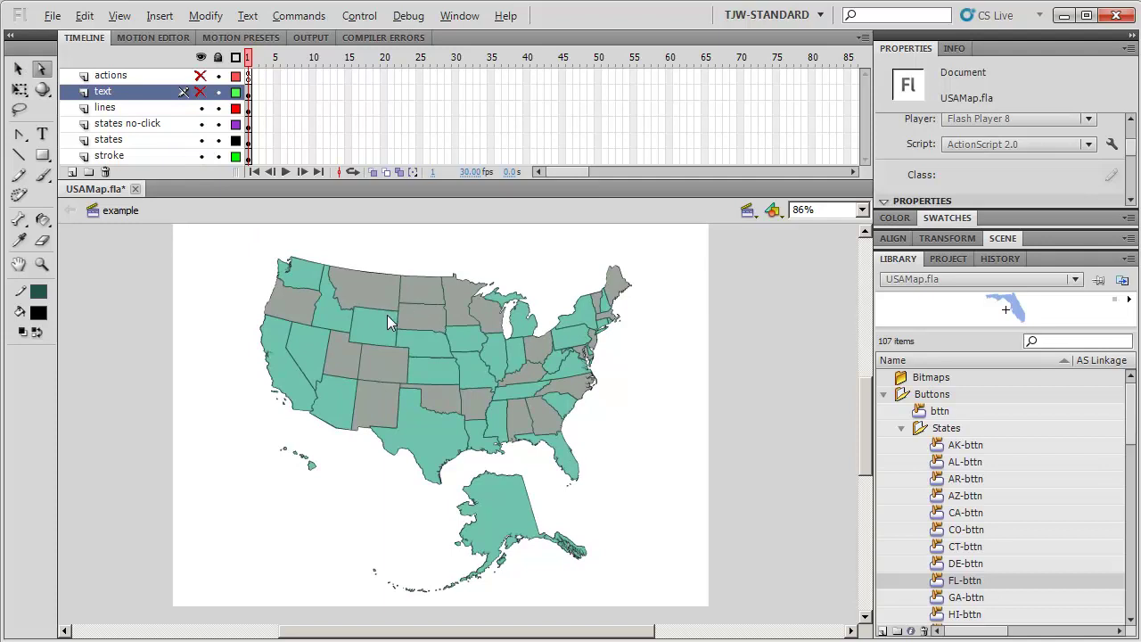
click(201, 92)
Select the Iowa button instance on the states layer with the Selection tool, at 343% zoom.
ctrl+scroll(428, 375, up, 3)
scroll(535, 499, down, 5)
scroll(553, 553, up, 5)
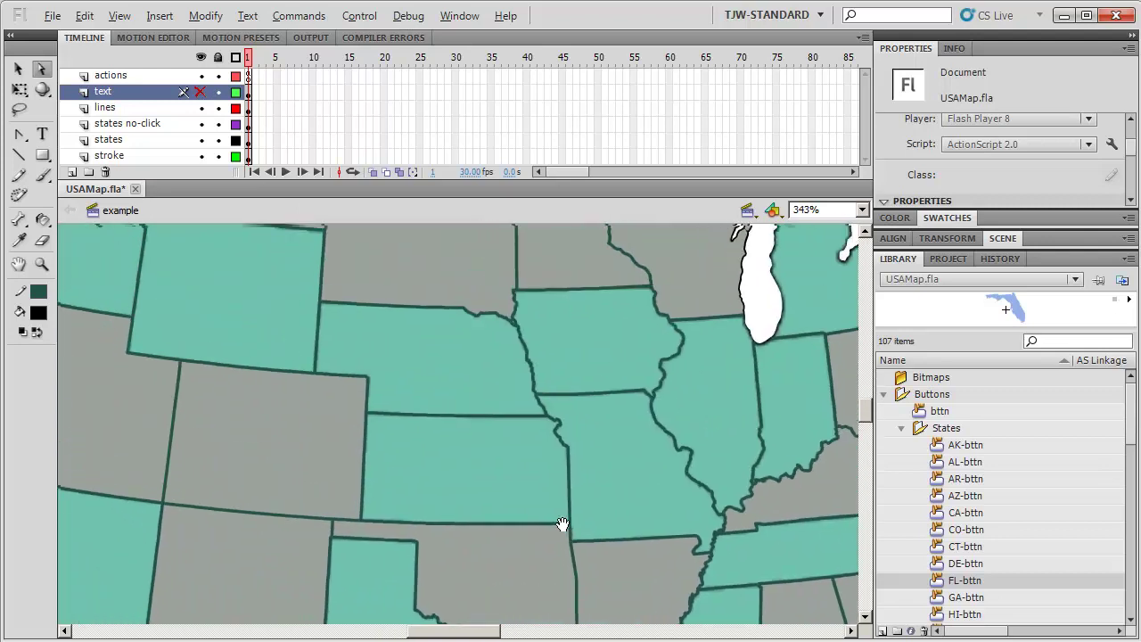
ctrl+scroll(554, 557, up, 1)
ctrl+scroll(556, 557, down, 1)
key(v)
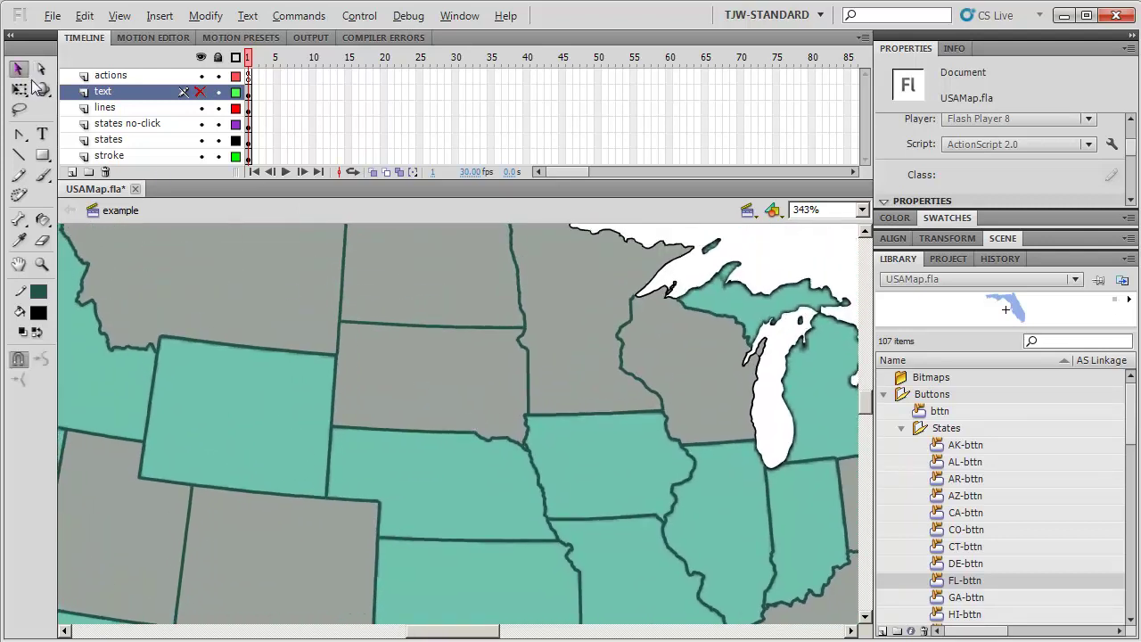
ctrl+scroll(373, 354, up, 1)
drag(372, 354, 401, 442)
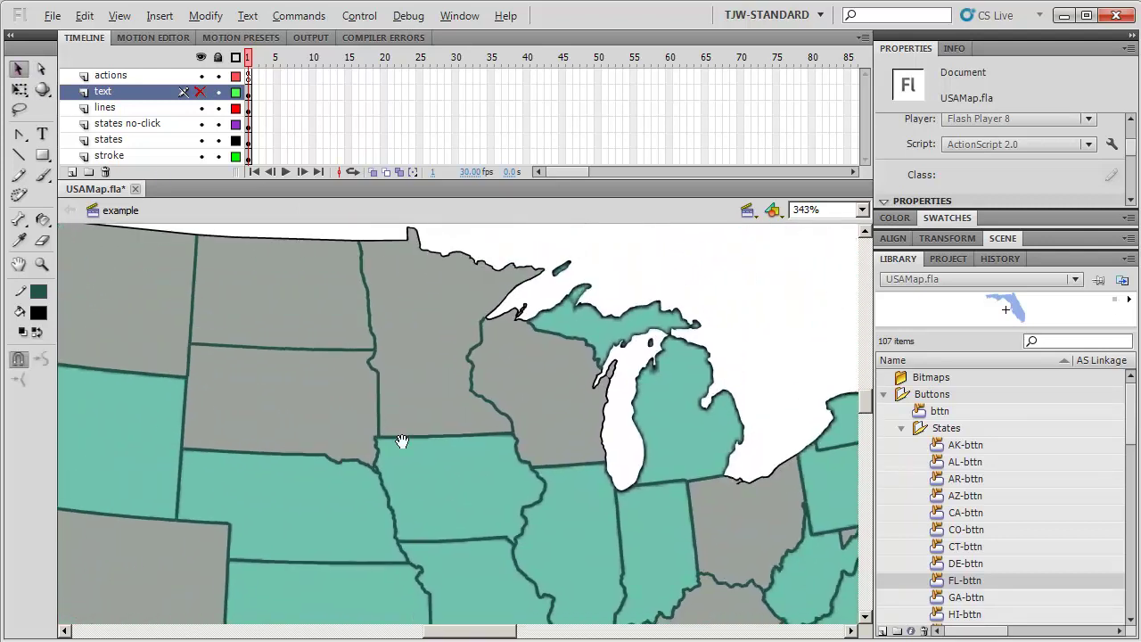
click(450, 477)
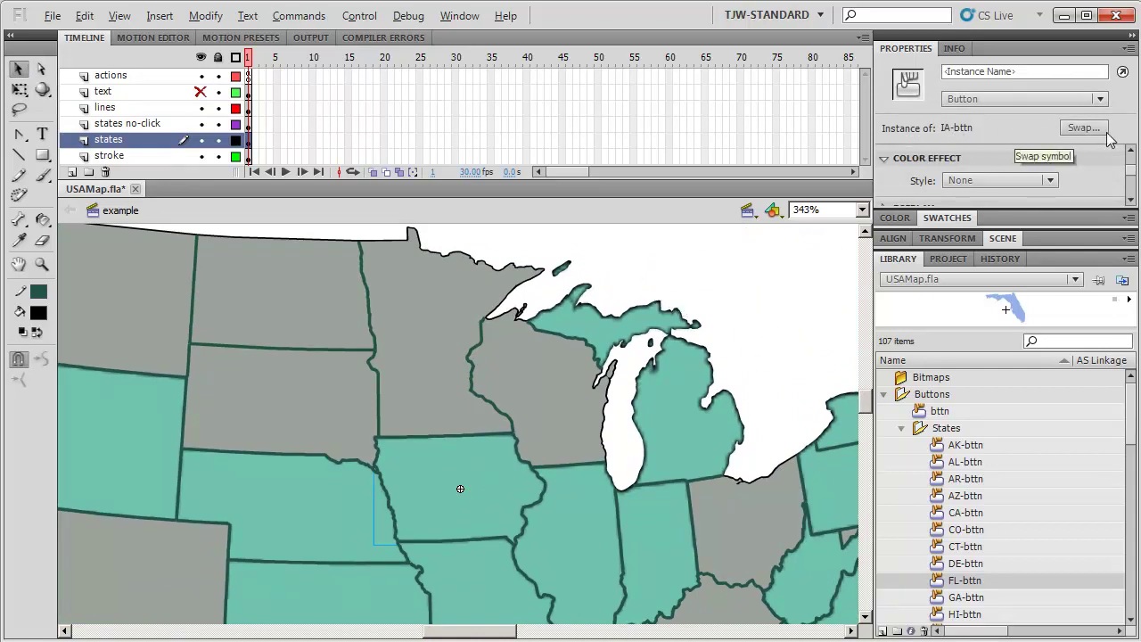
Swap the selected Iowa button's symbol for the IA graphic from the Graphics States folder.
click(1076, 128)
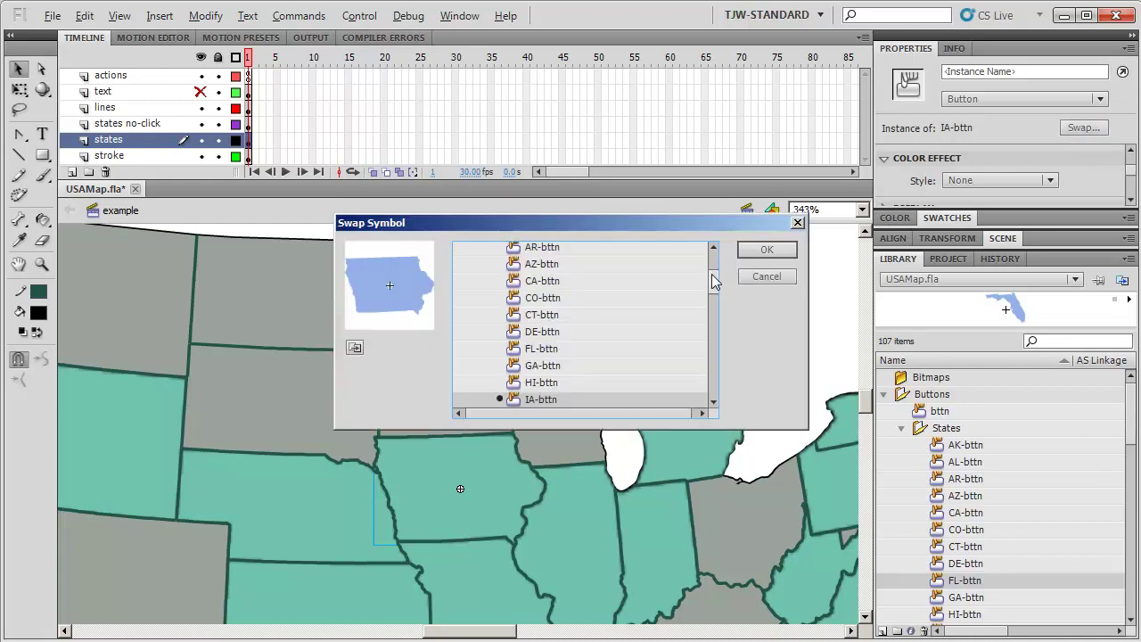
drag(713, 285, 711, 430)
click(461, 365)
click(478, 382)
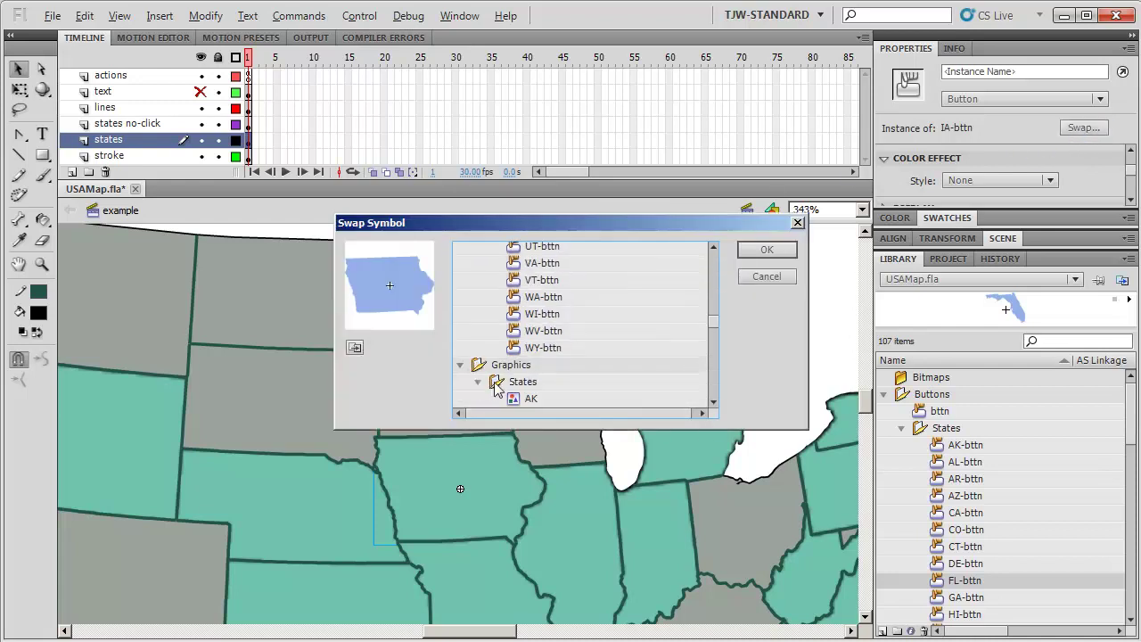
drag(711, 332, 707, 355)
click(537, 296)
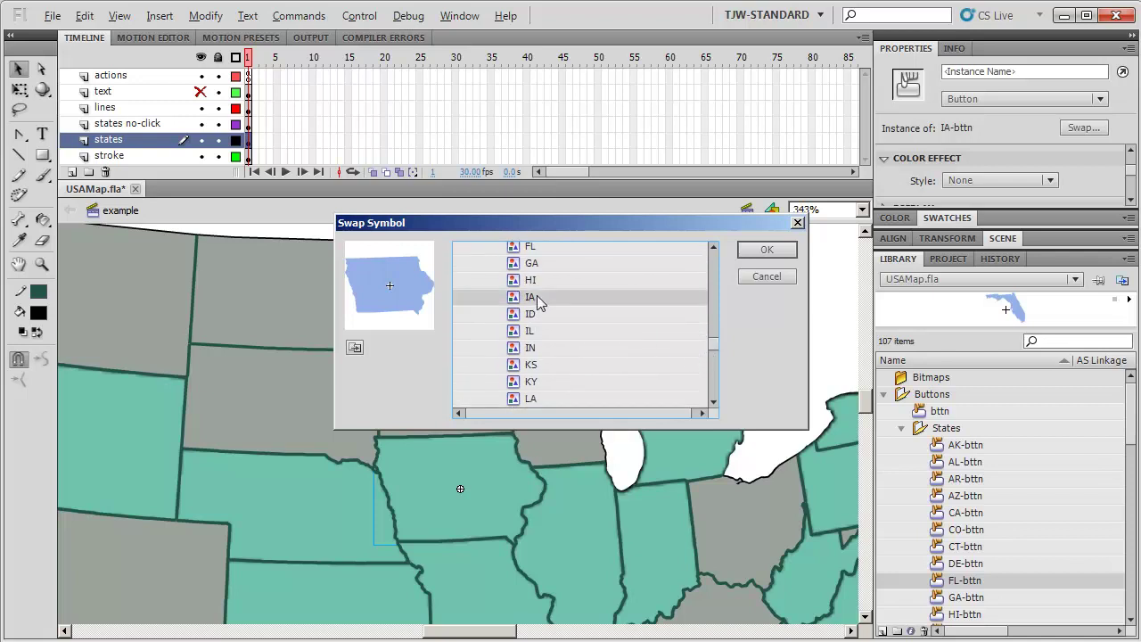
click(771, 249)
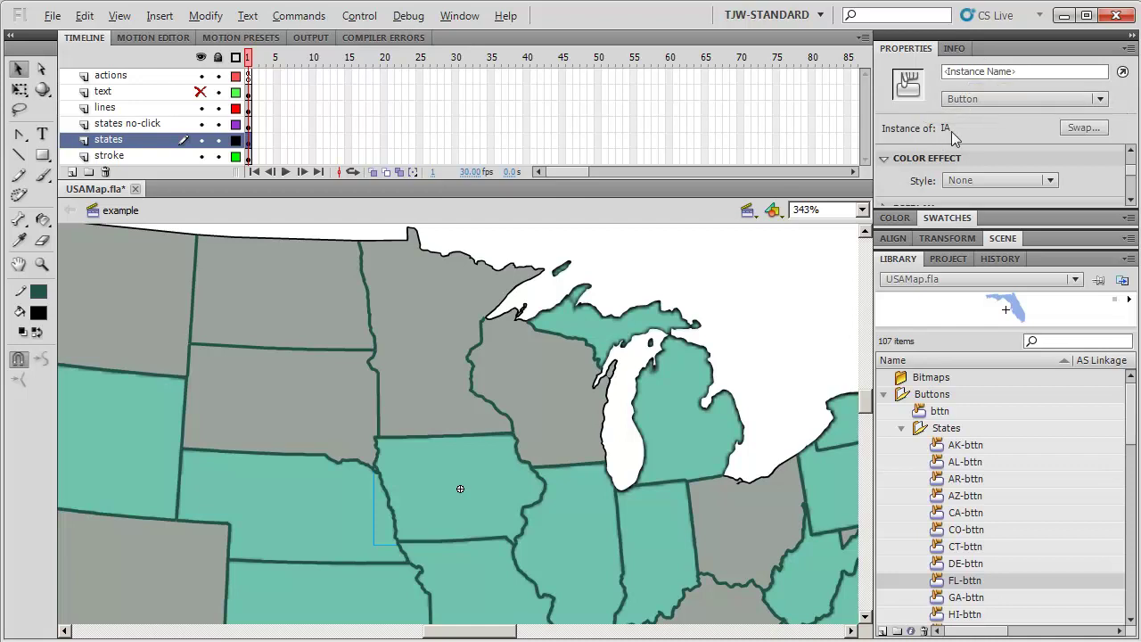
Change the Iowa instance's type to Graphic and apply a 100% tint of red 155, green 163, blue 155.
click(1006, 99)
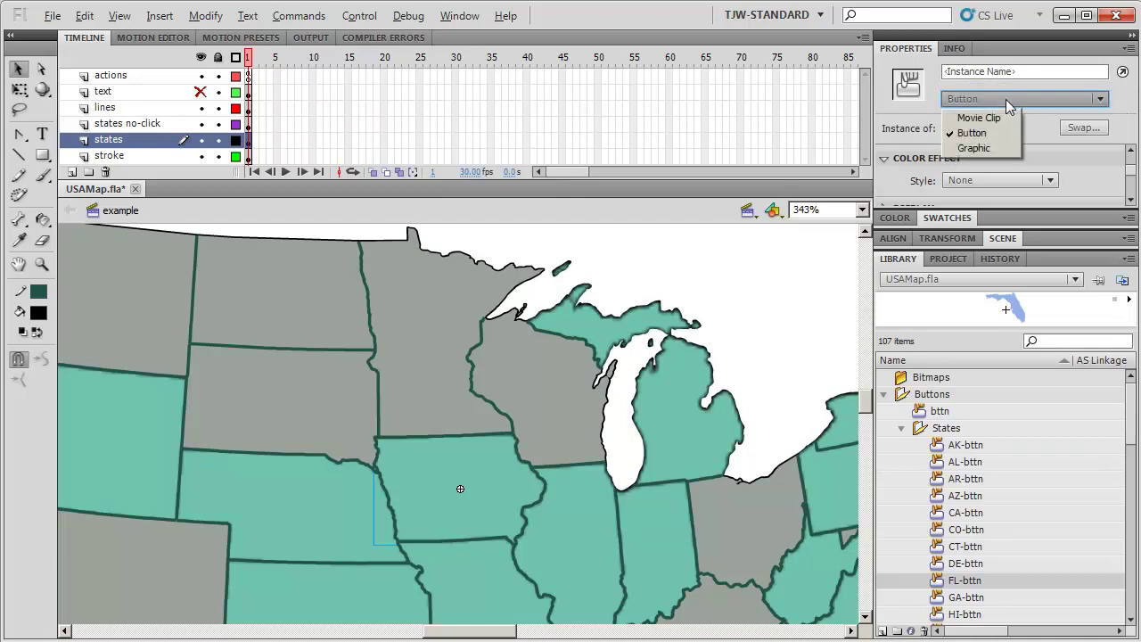
click(975, 150)
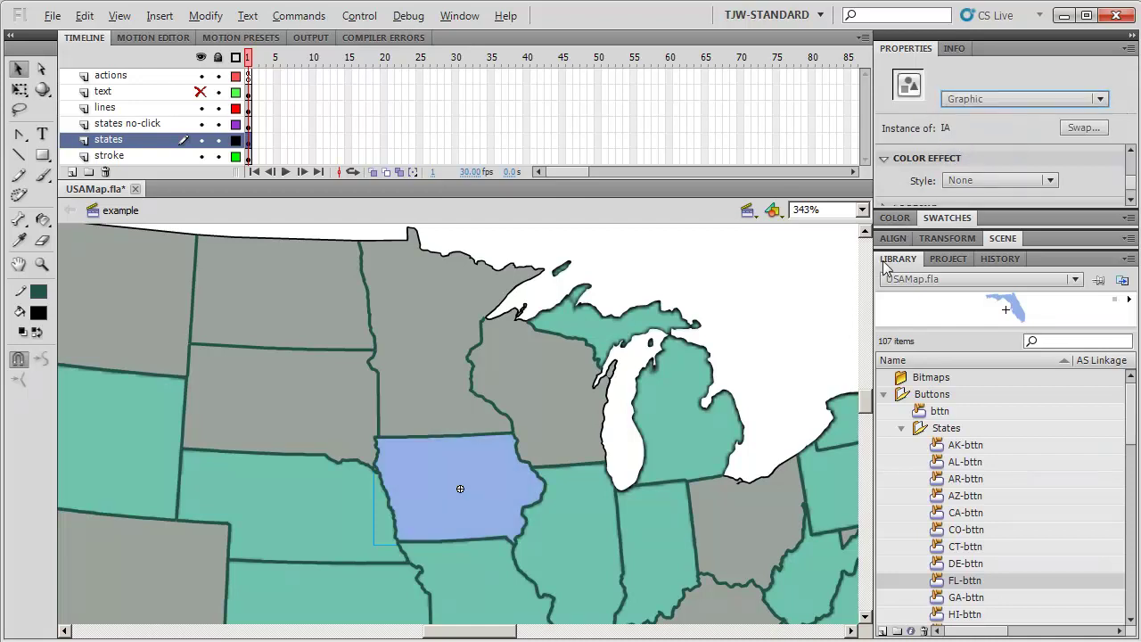
click(888, 259)
click(1037, 252)
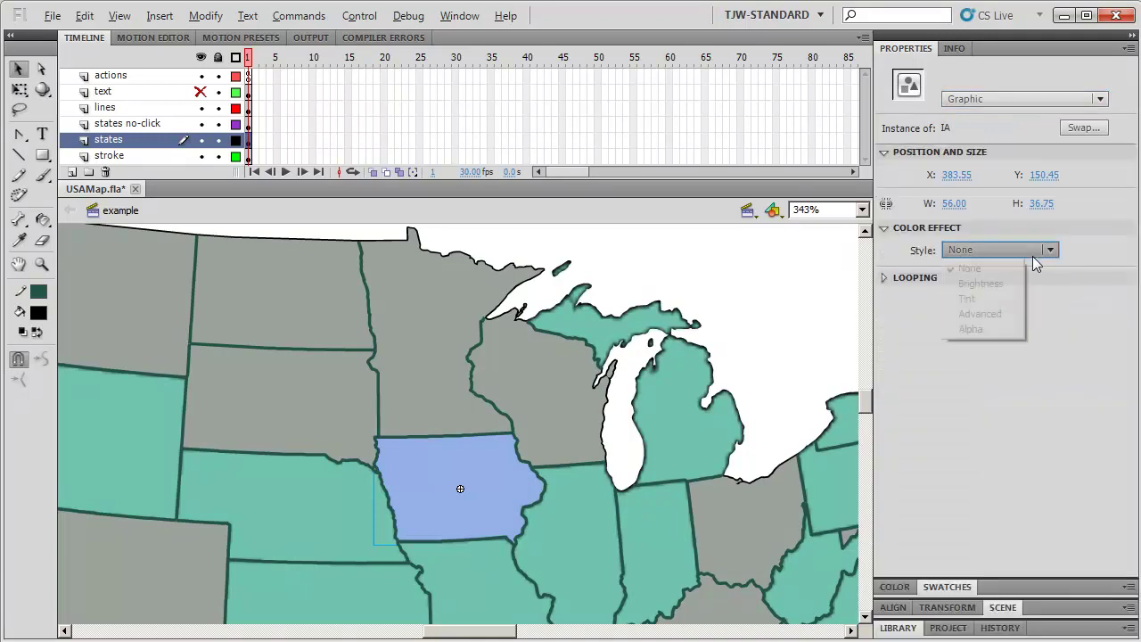
click(985, 300)
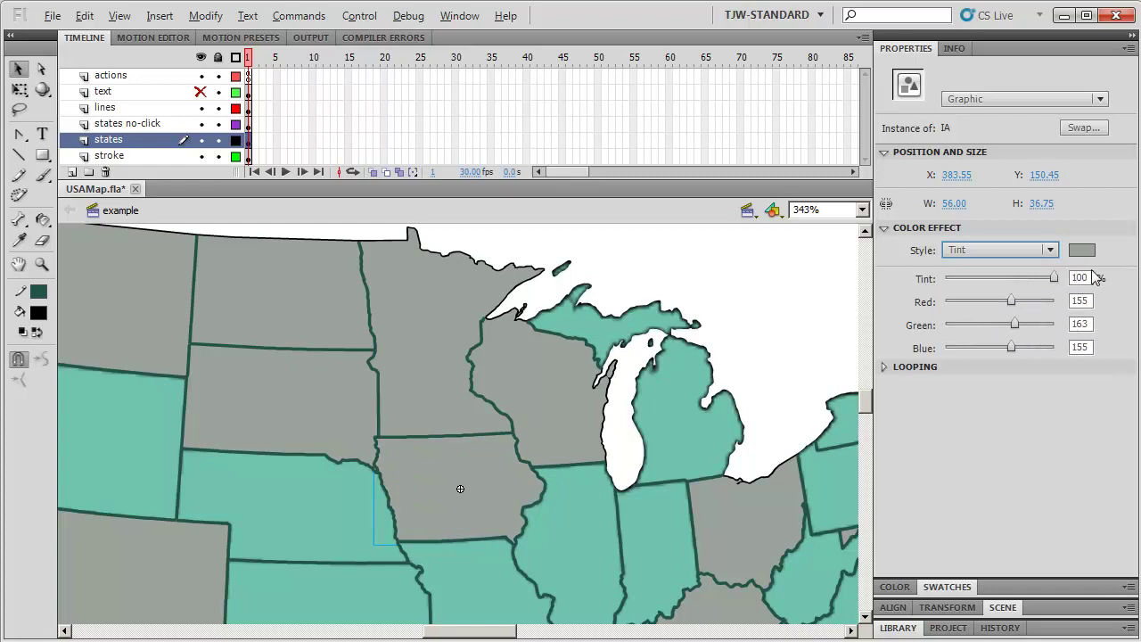
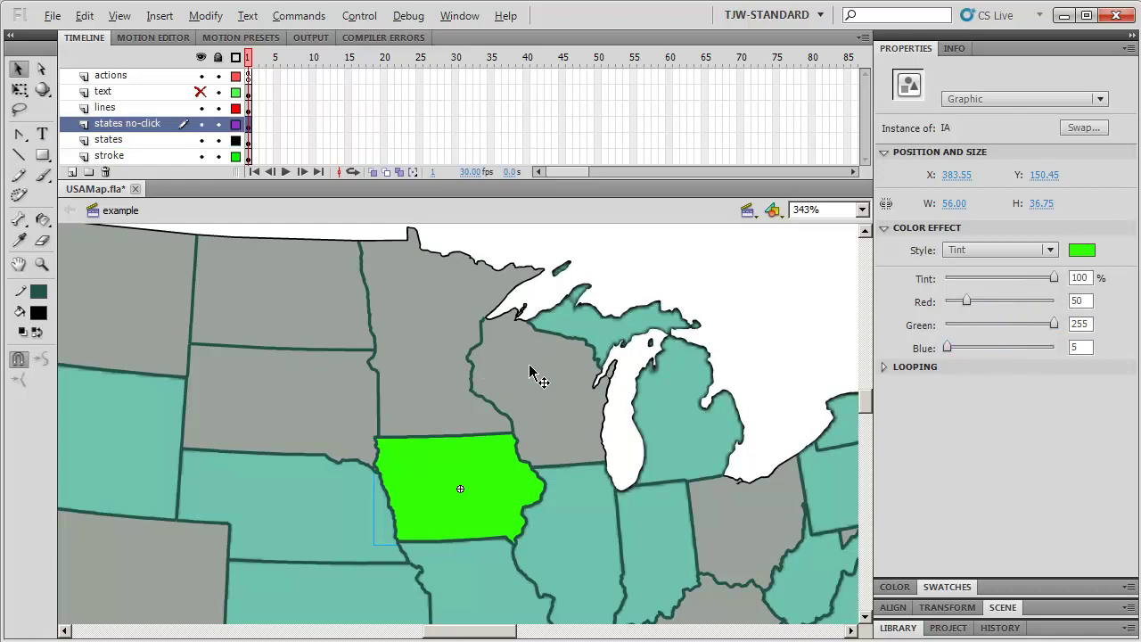
Undo the Iowa instance's tint, layer and type changes, back to the swapped IA button instance.
click(451, 476)
key(ctrl+z)
key(ctrl+z)
key(ctrl+z)
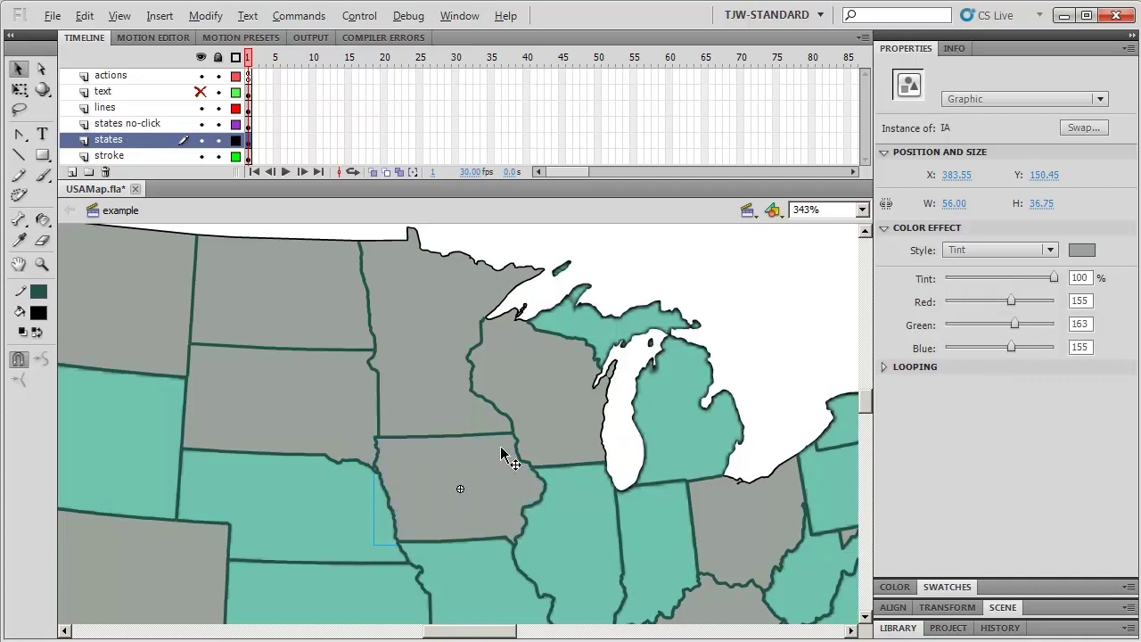
key(ctrl+z)
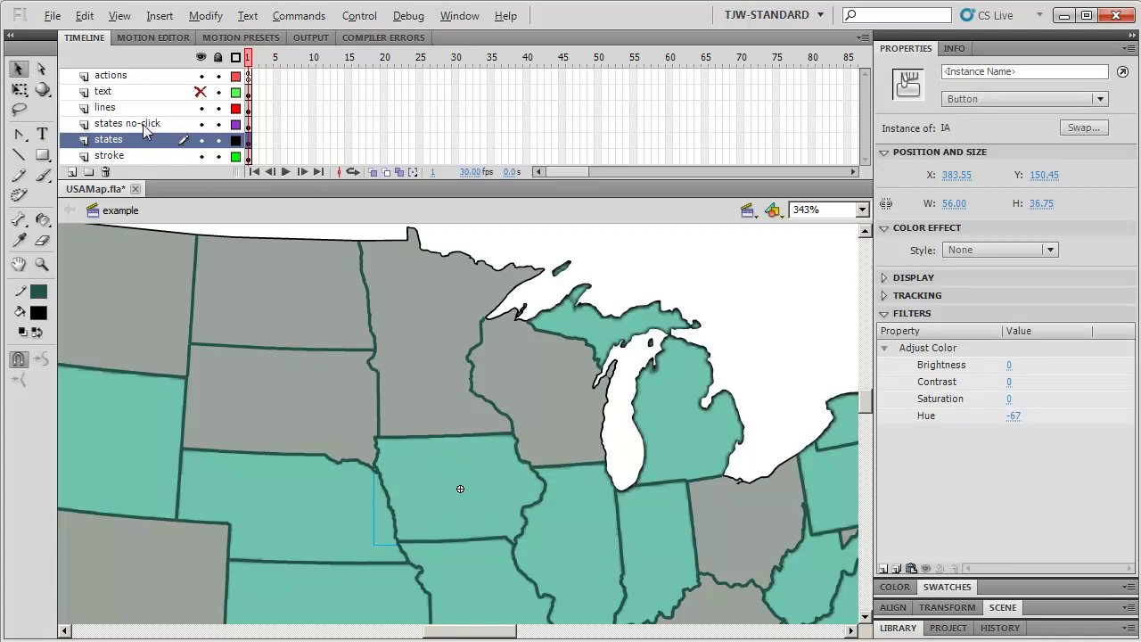
Lock every layer except states in the example scene and select all instances on the states layer.
click(249, 124)
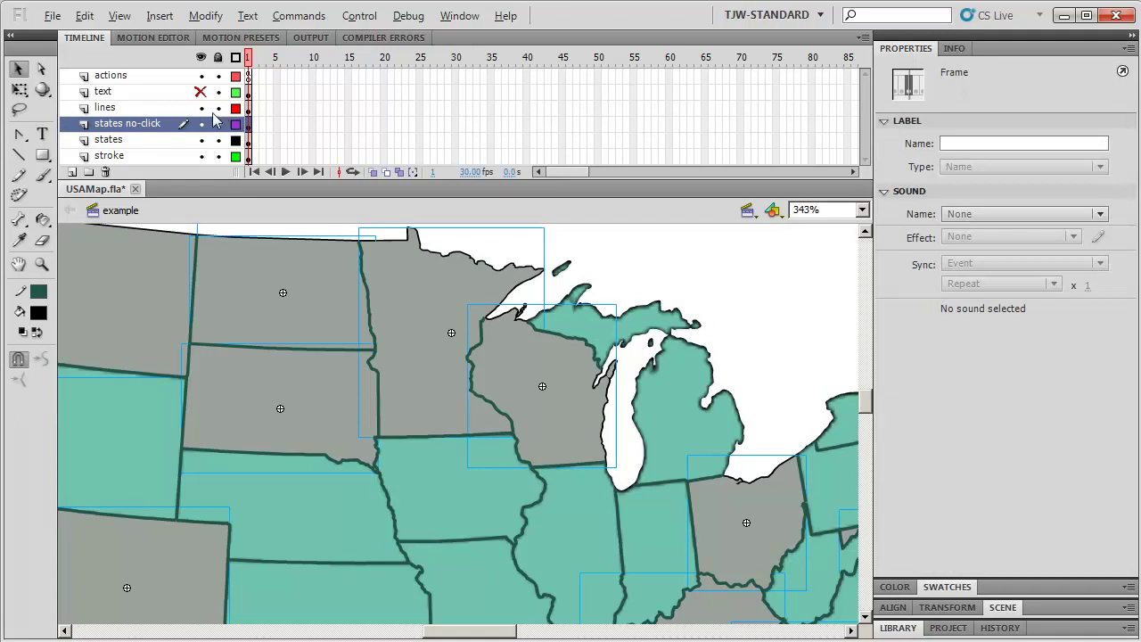
click(217, 125)
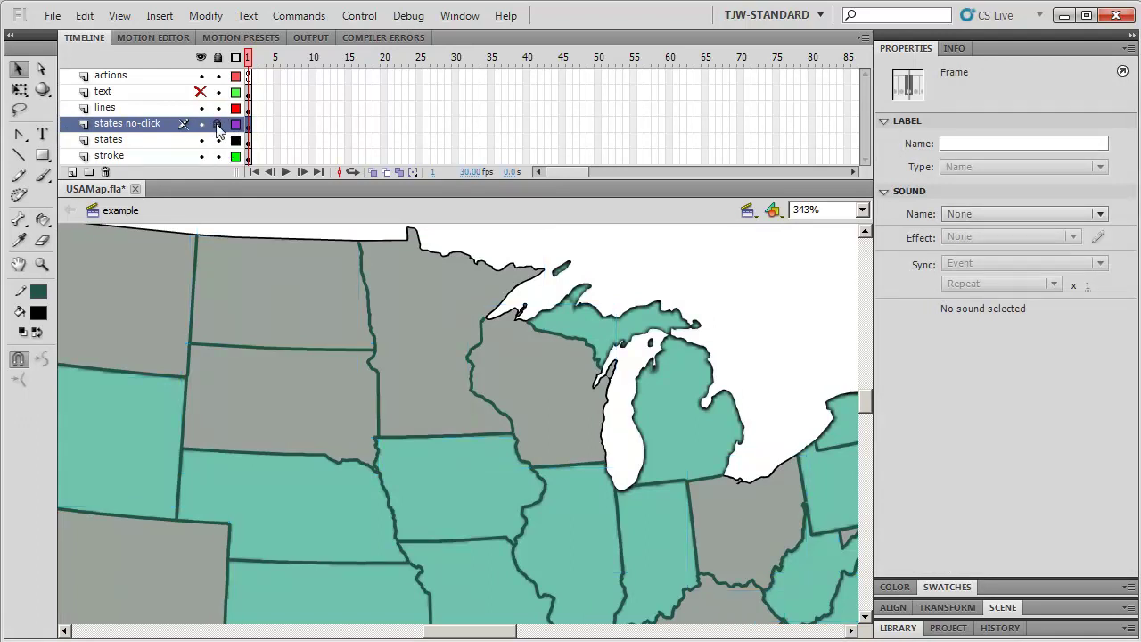
drag(217, 116, 217, 75)
click(205, 143)
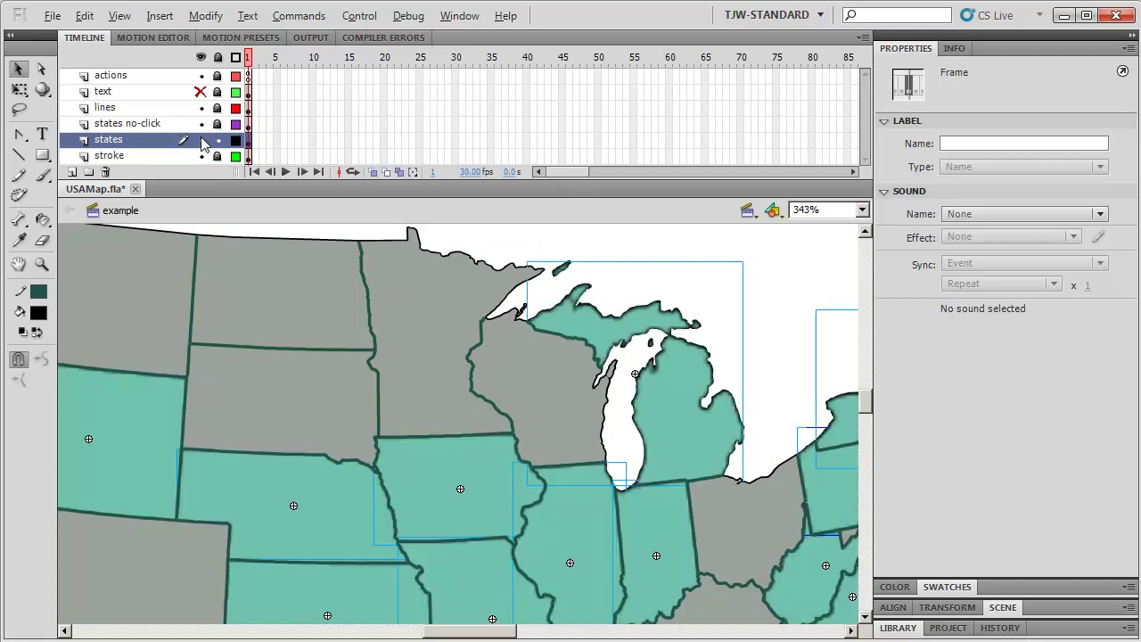
Set the selected state buttons' Adjust Color filter to brightness -85, contrast -33, saturation 98 and hue 131.
key(ctrl+minus)
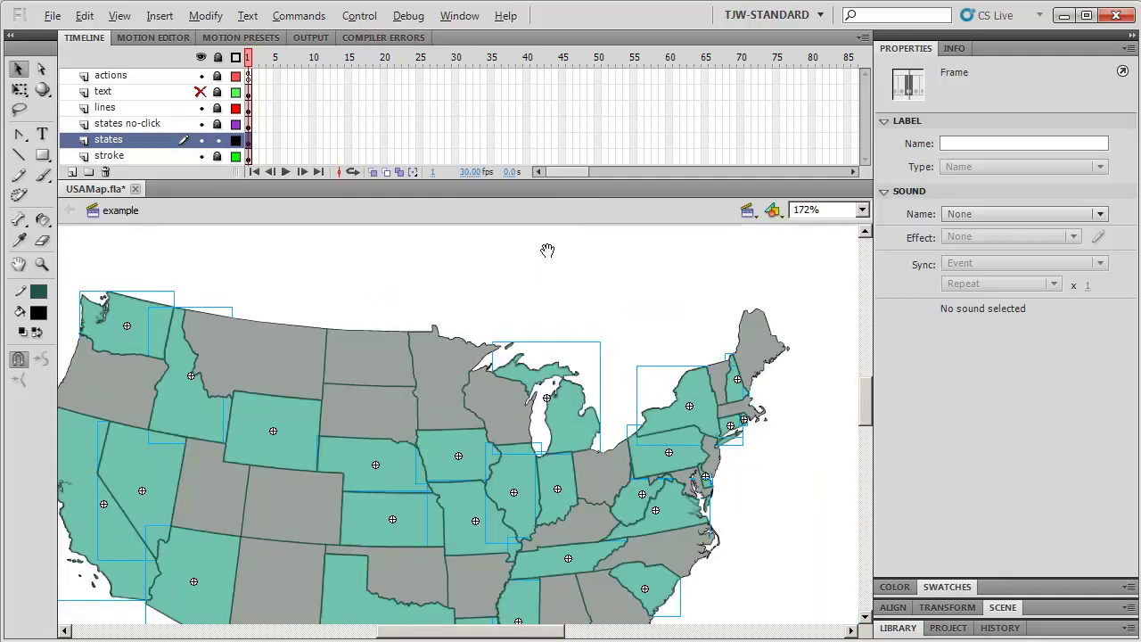
drag(512, 291, 588, 216)
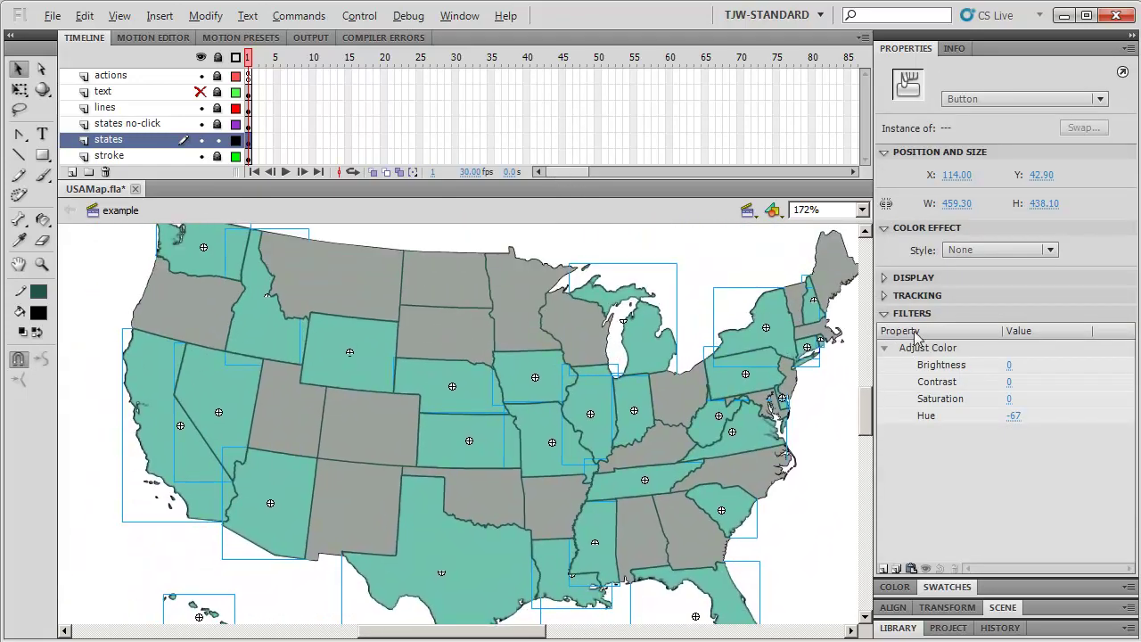
drag(1013, 420, 953, 417)
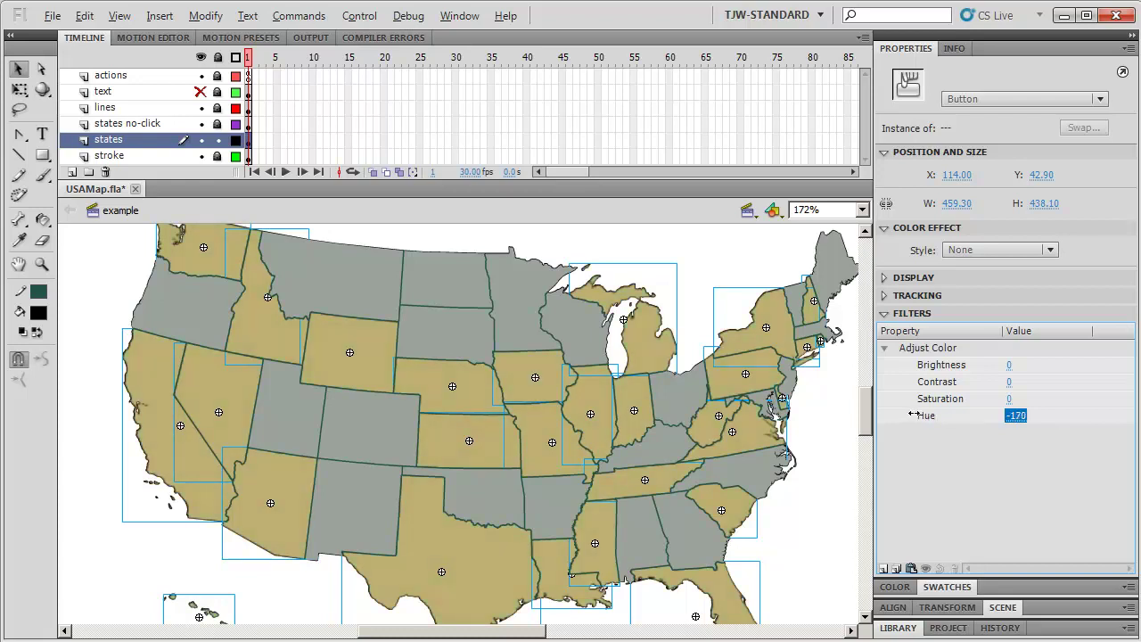
drag(1018, 419, 1126, 419)
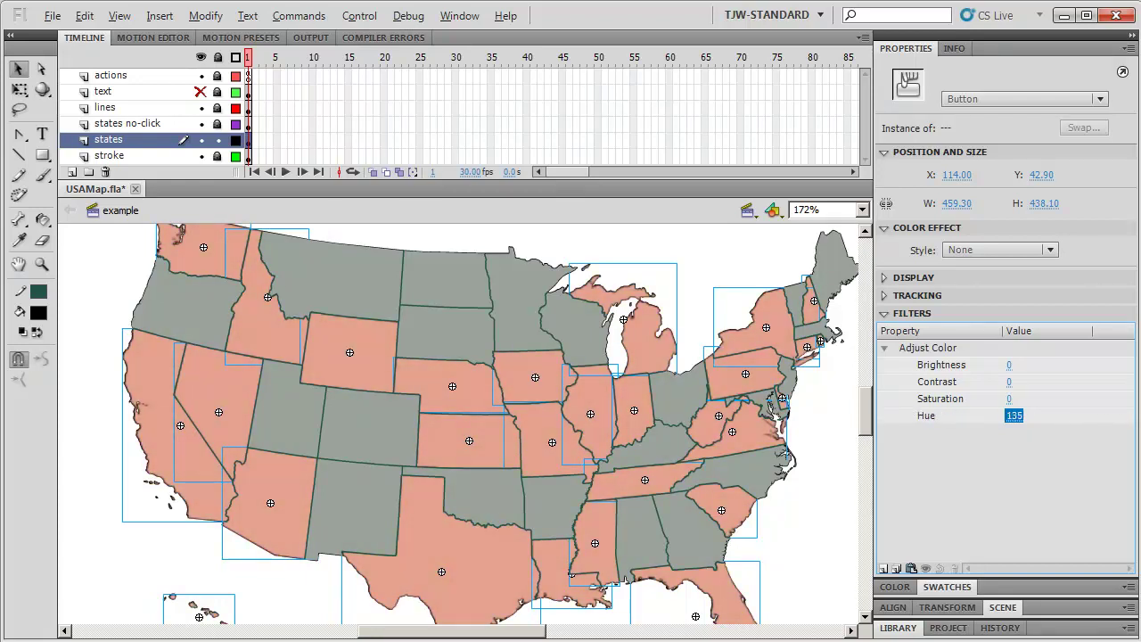
drag(1010, 400, 1087, 399)
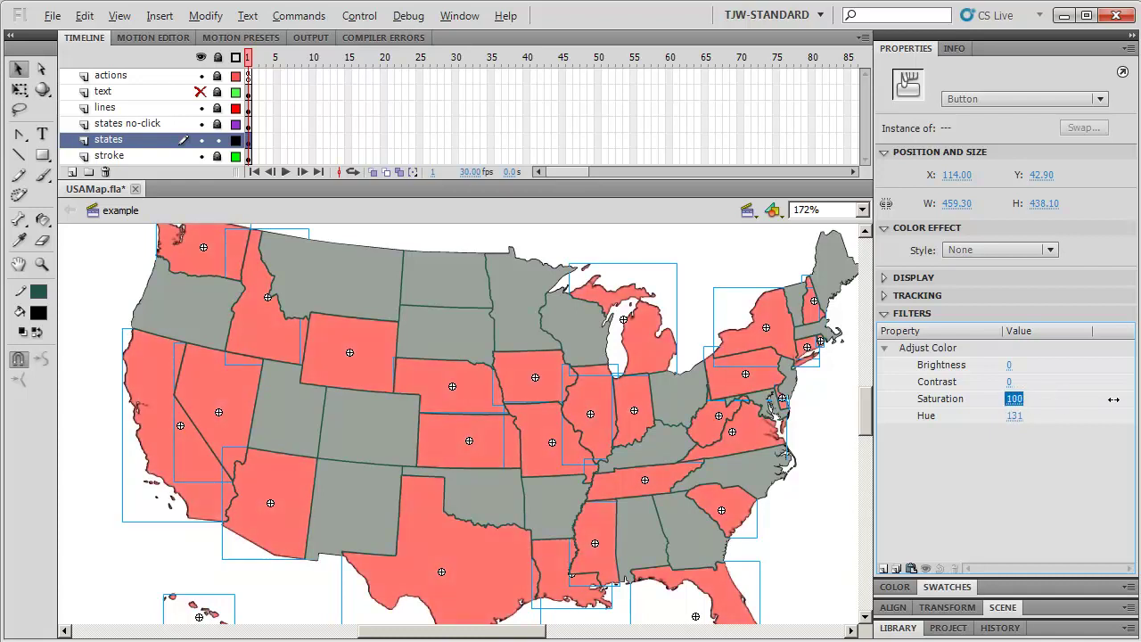
mouse_move(1010, 382)
mouse_down()
mouse_move(941, 378)
mouse_move(1009, 365)
mouse_move(928, 366)
mouse_up()
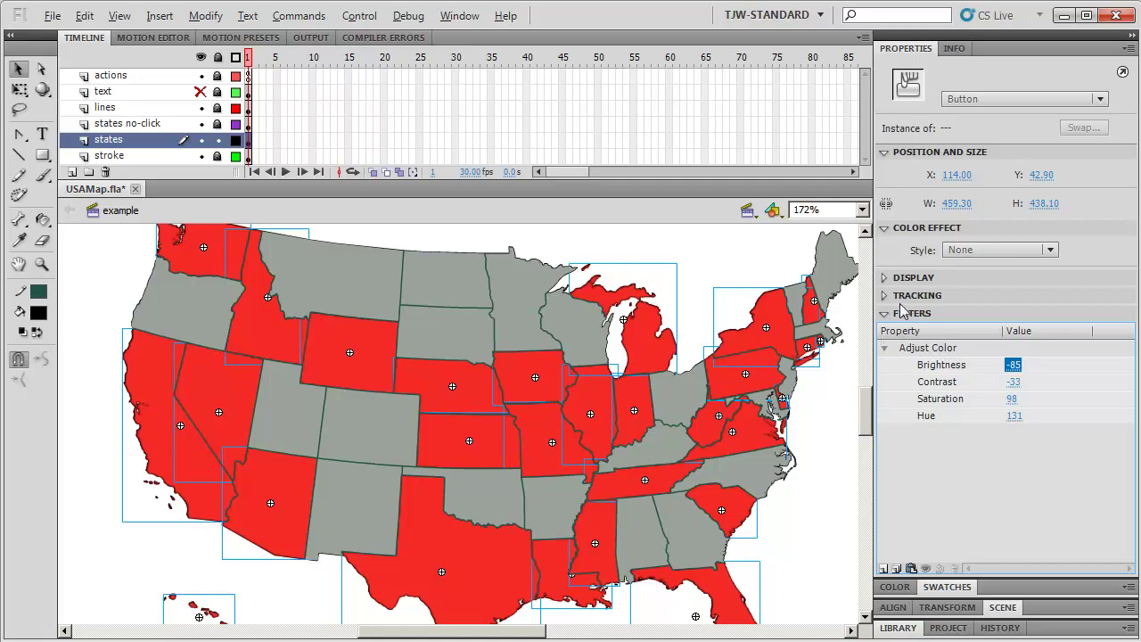
Test the movie, check the recolored state buttons on its Example page, and close the preview.
key(ctrl+Return)
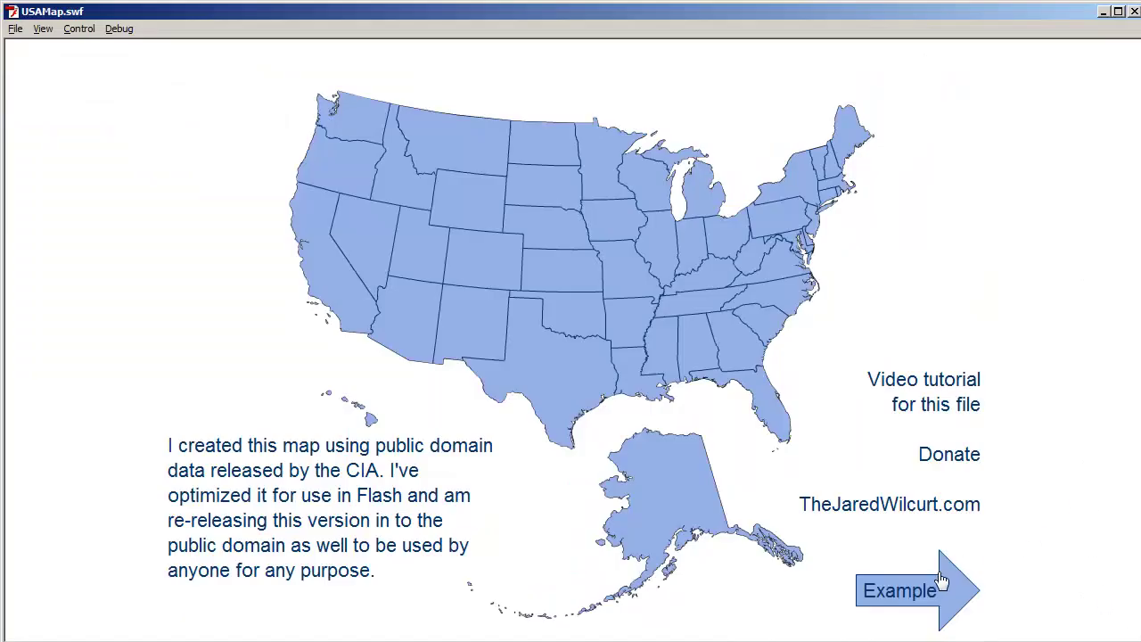
click(881, 594)
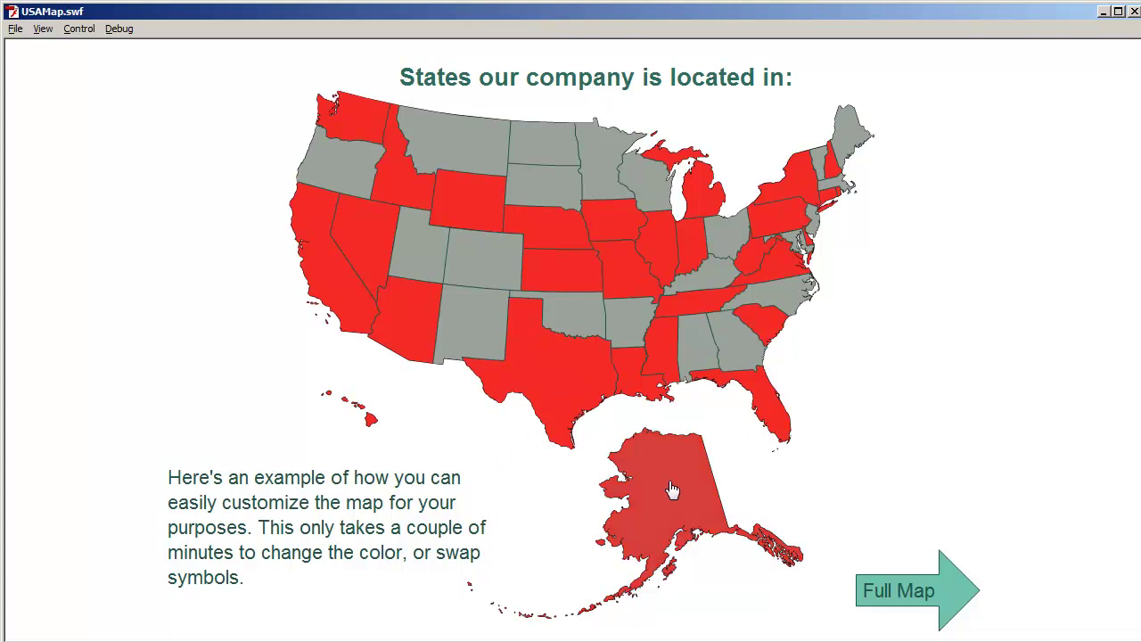
click(669, 564)
click(1133, 12)
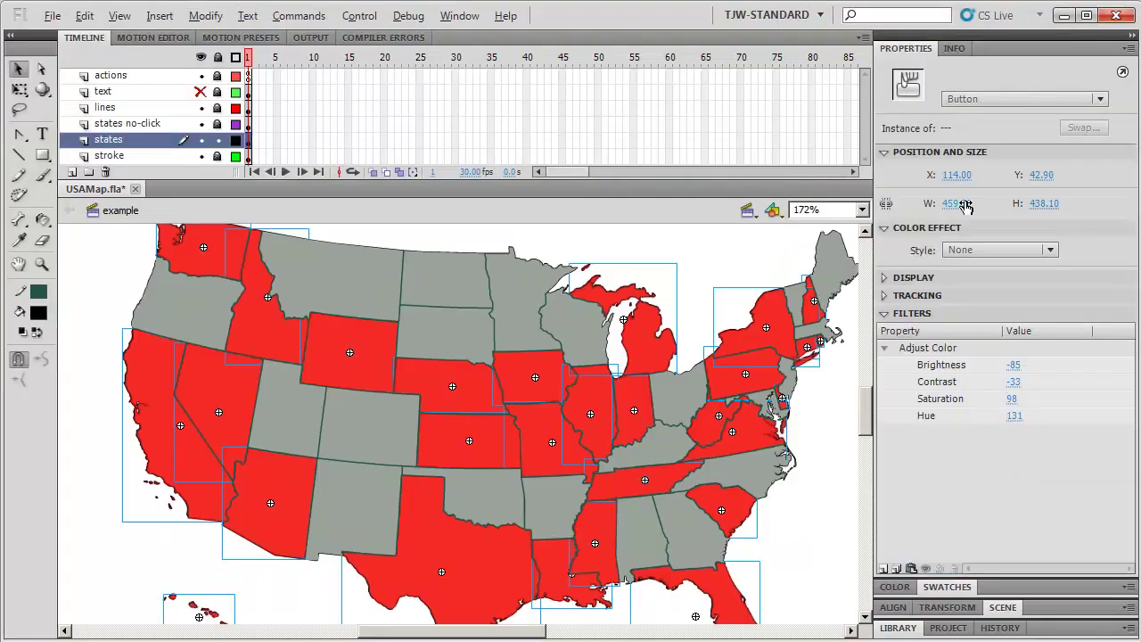
Show the library, add an untitled folder among the state buttons and delete it, and expand the Graphics folder.
click(891, 626)
click(898, 631)
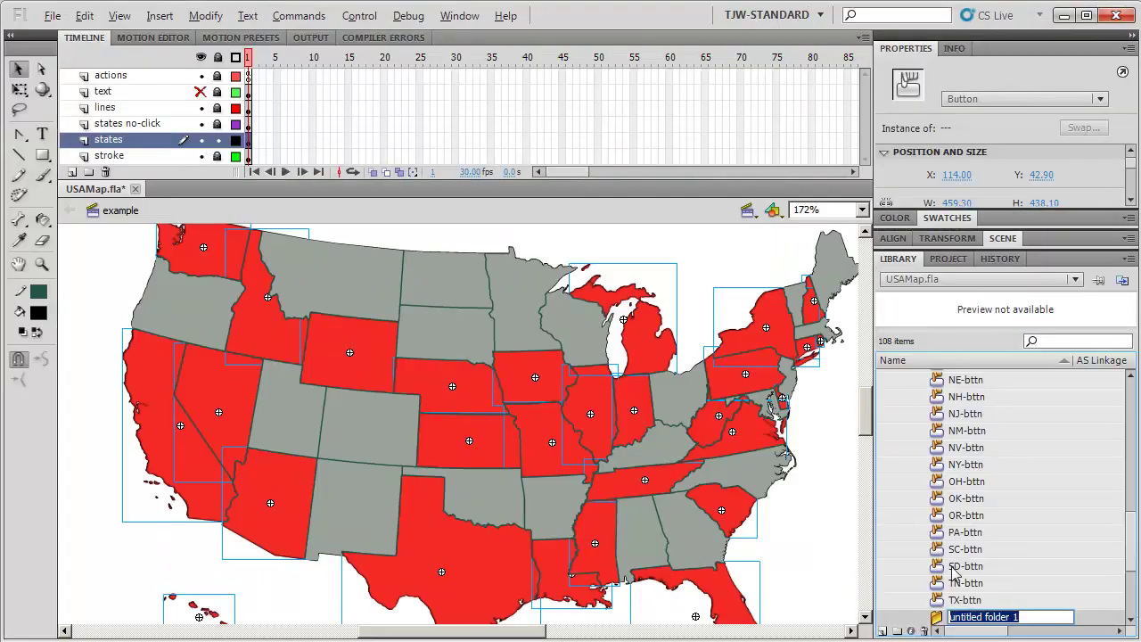
click(1095, 606)
scroll(1138, 555, down, 3)
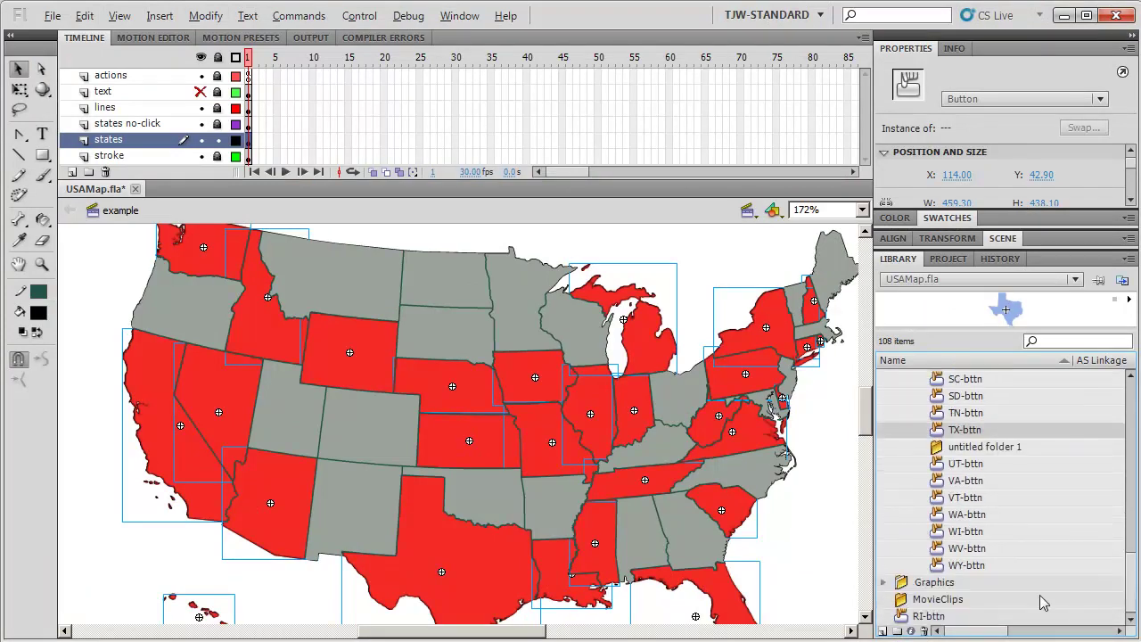
click(884, 582)
click(969, 447)
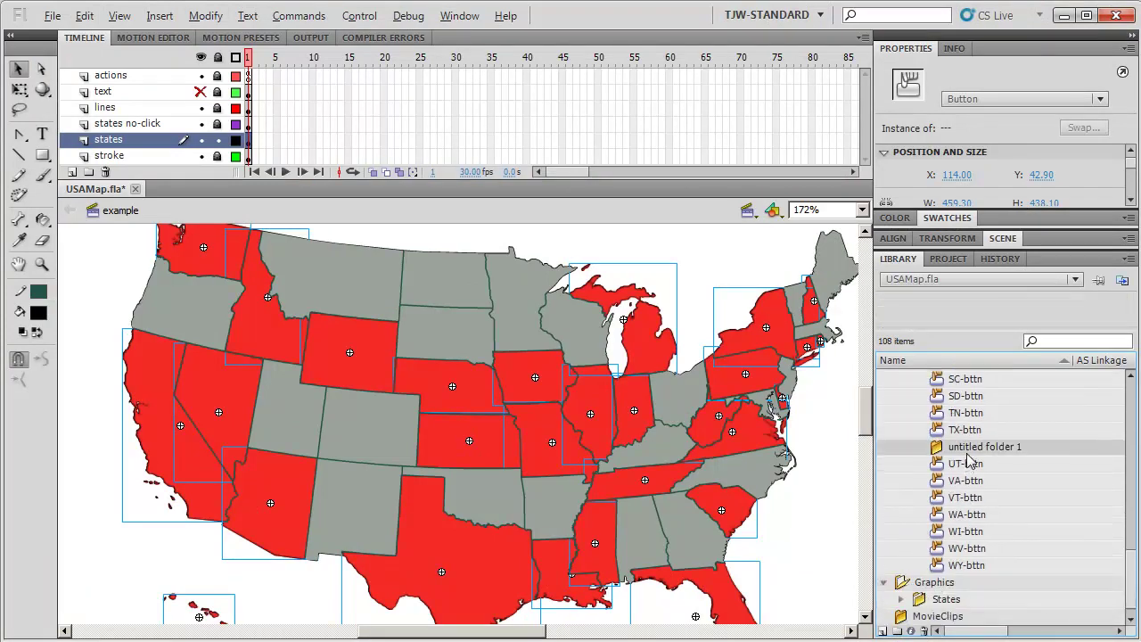
right_click(969, 449)
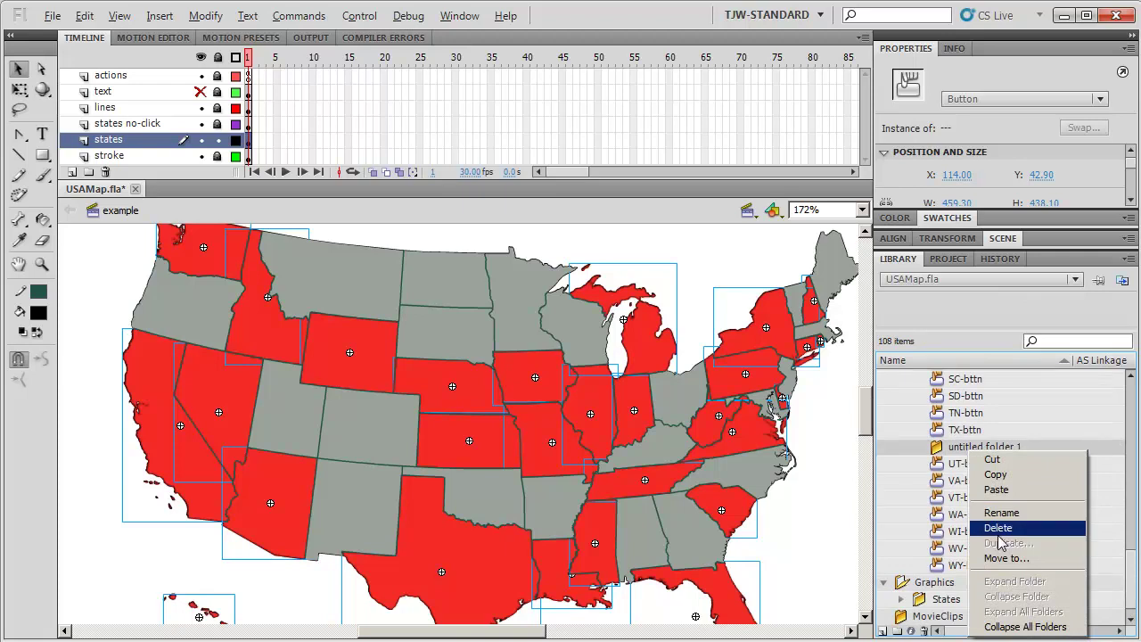
click(999, 530)
Expand the States folder under Graphics and preview its state graphics, such as AK and CT.
click(915, 582)
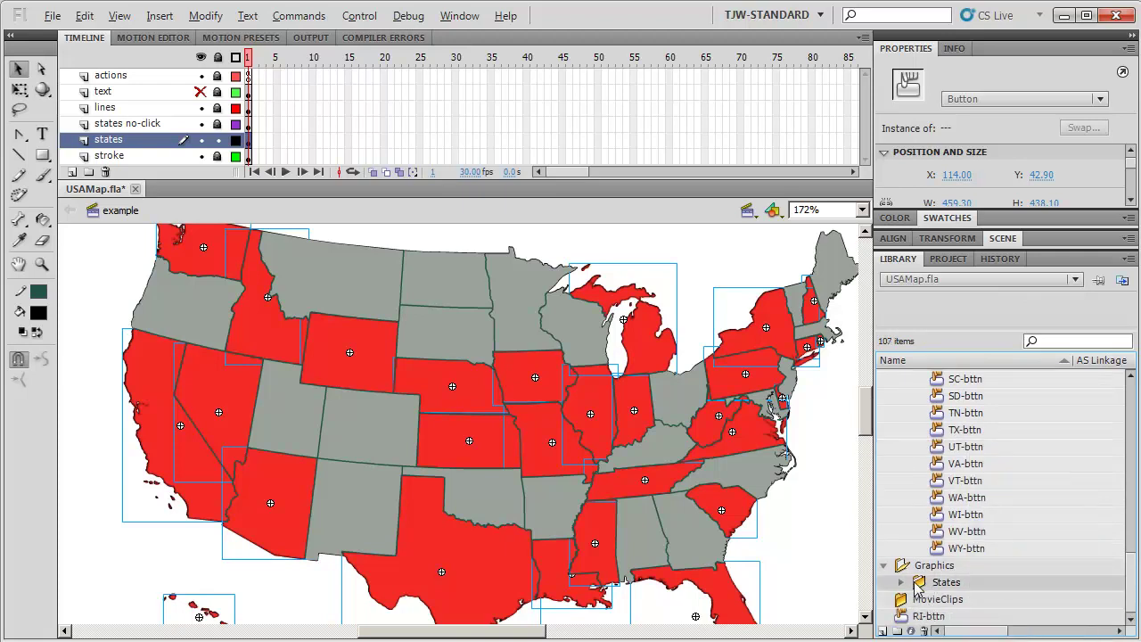
click(901, 582)
click(951, 599)
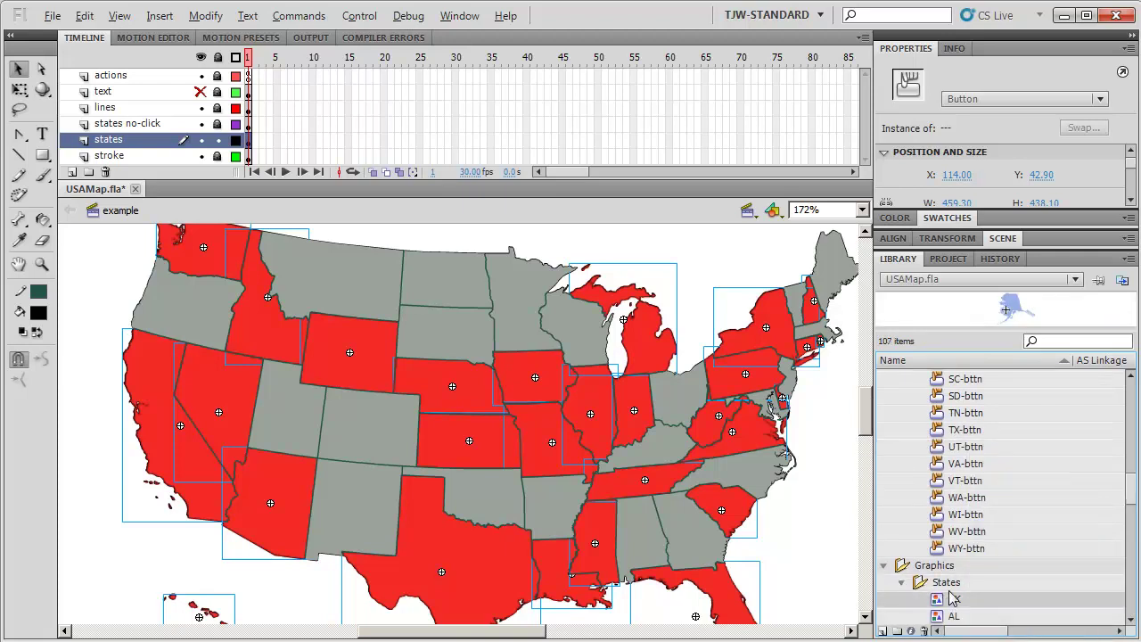
scroll(953, 593, down, 2)
scroll(952, 590, down, 3)
click(960, 572)
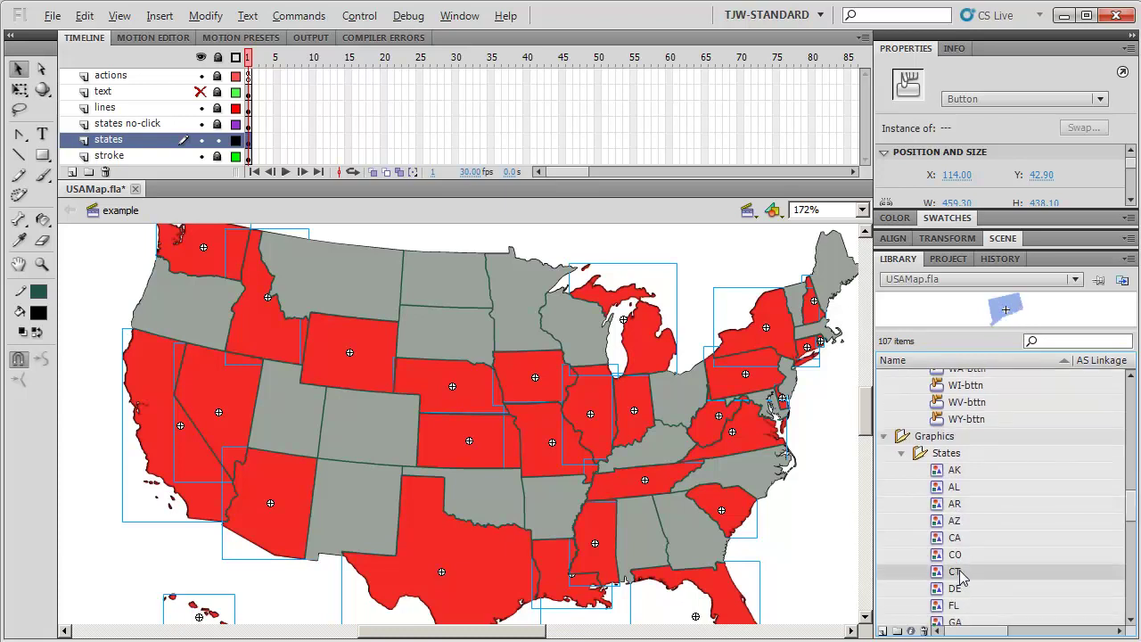
mouse_move(1130, 507)
mouse_down()
mouse_move(1120, 606)
mouse_move(1122, 499)
mouse_move(1121, 518)
mouse_up()
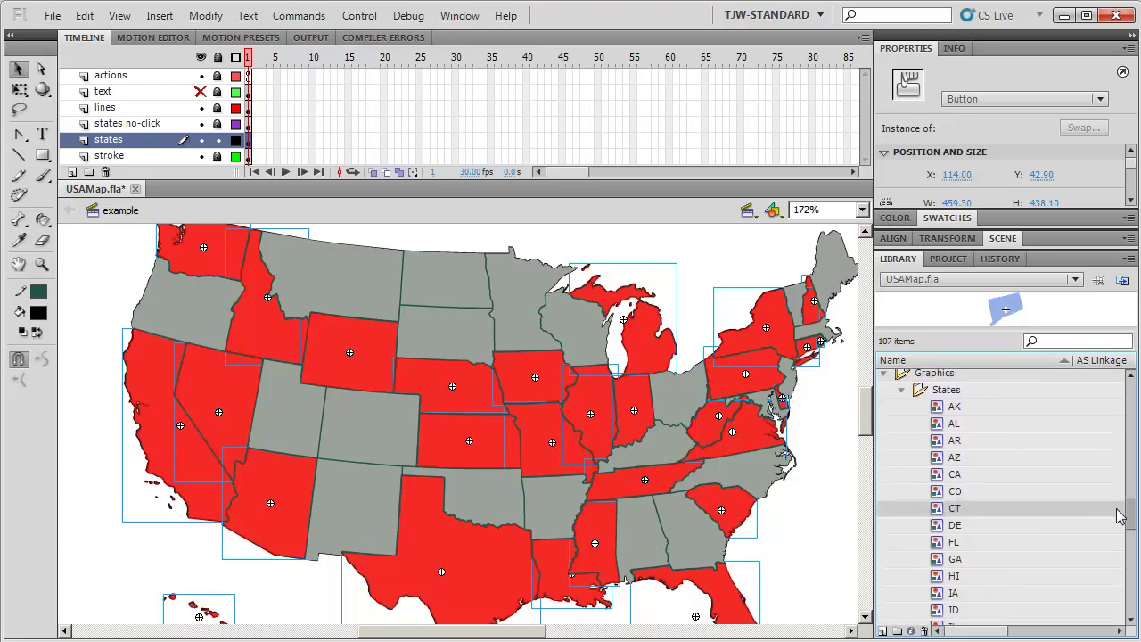
Collapse the Graphics and Buttons folders with their States subfolders in the library and deselect everything on the stage.
click(905, 392)
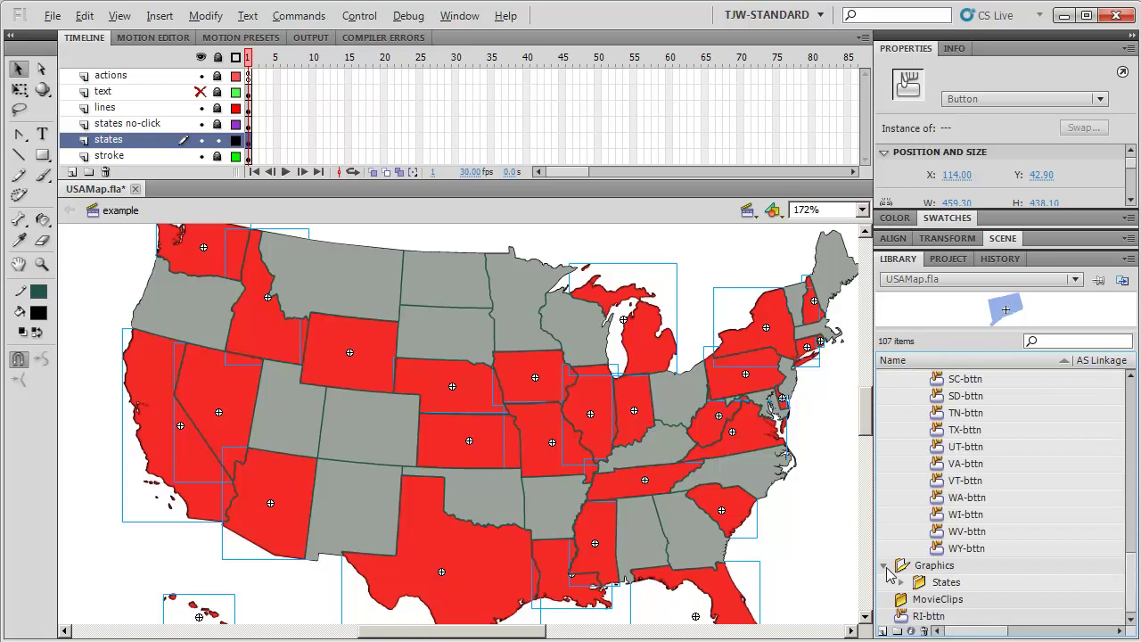
click(883, 566)
drag(1136, 583, 1131, 392)
click(905, 431)
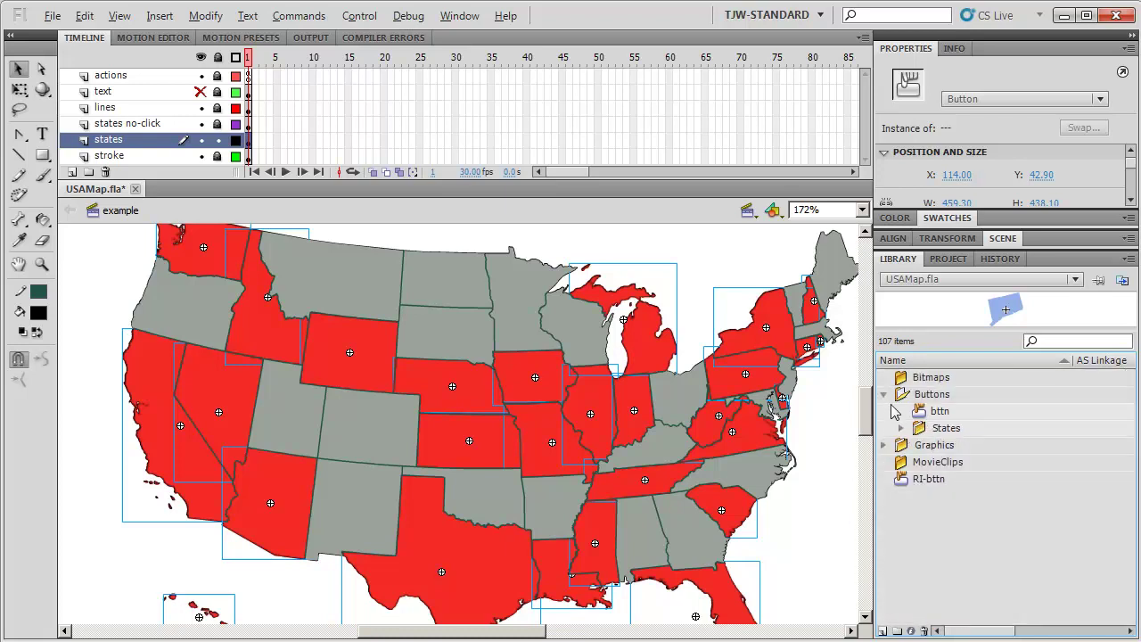
click(885, 394)
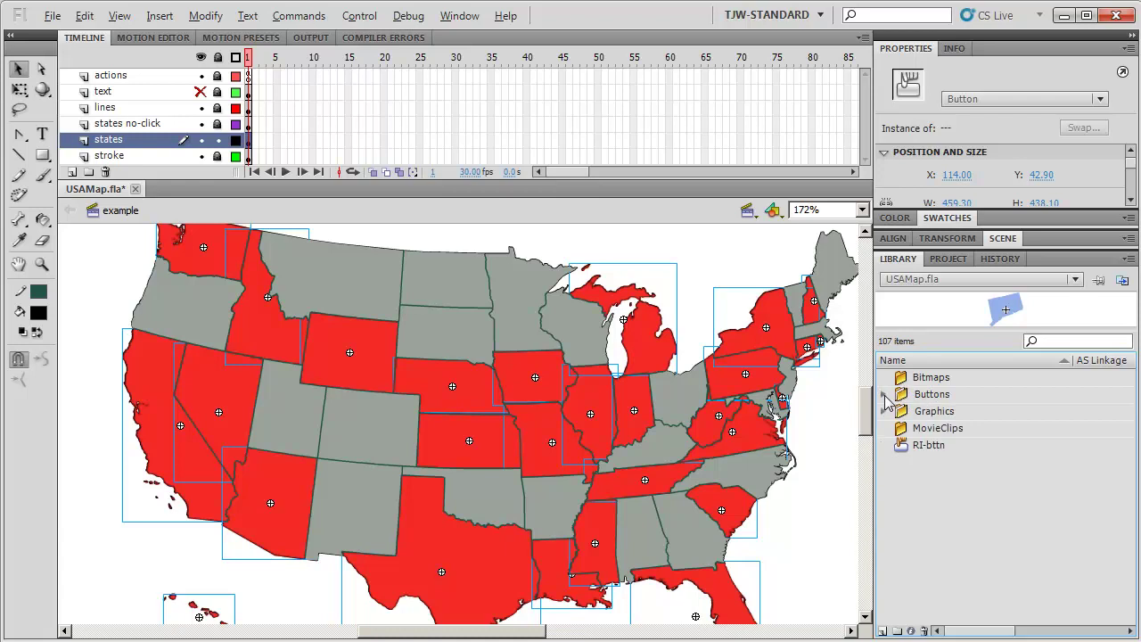
click(719, 239)
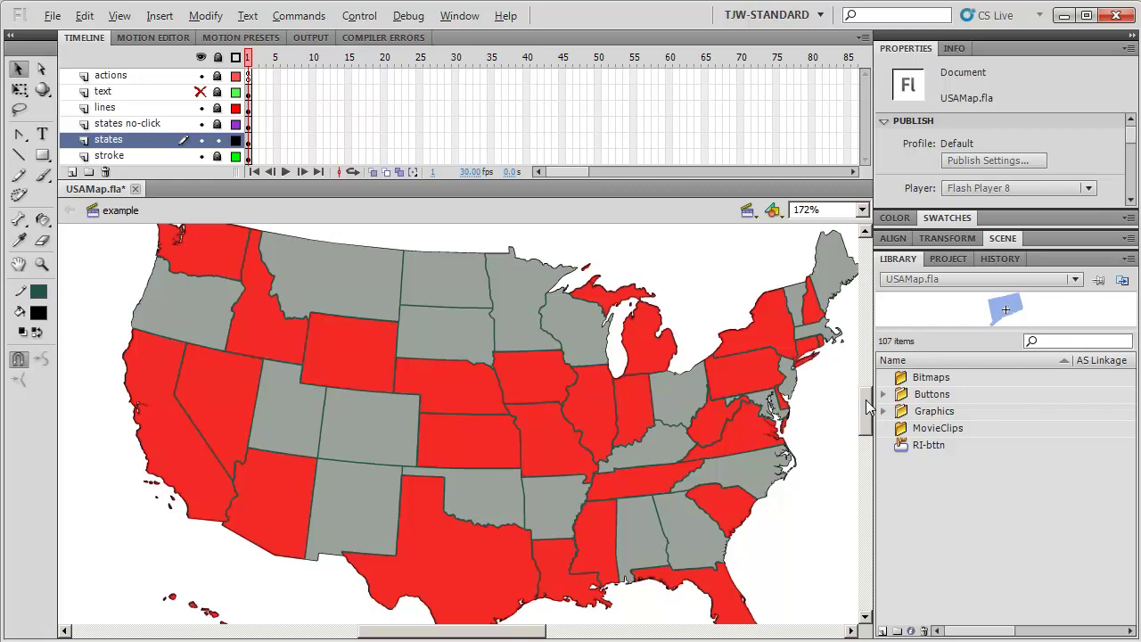
scroll(866, 399, down, 3)
scroll(859, 412, up, 3)
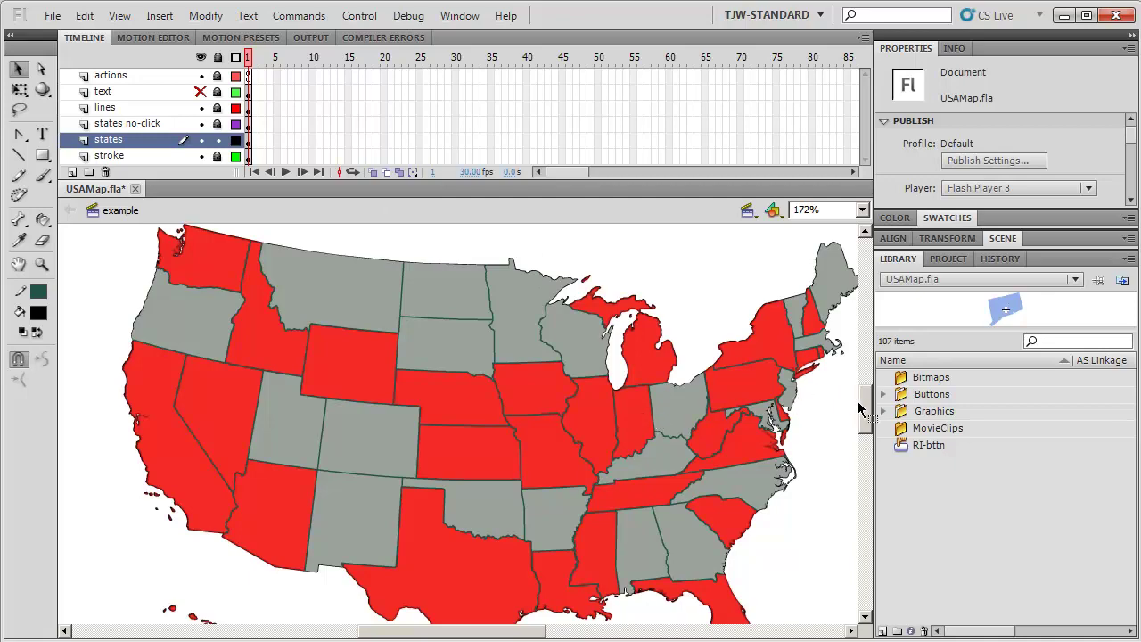
scroll(867, 412, down, 3)
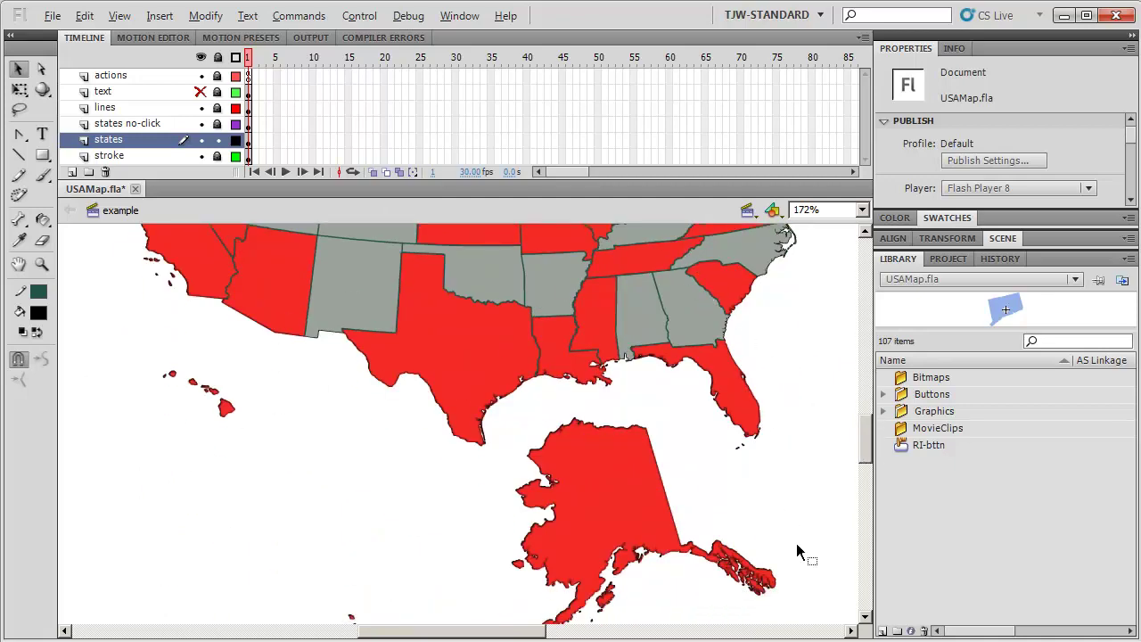
scroll(865, 401, up, 3)
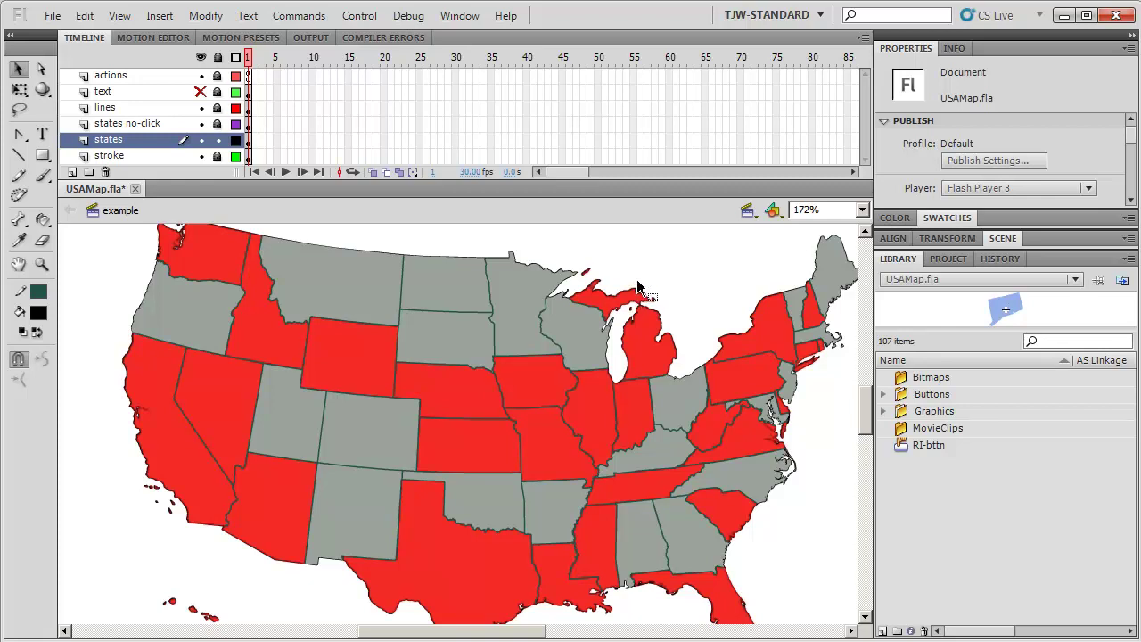
Fit the whole stage in view, show the list of scenes, and switch from the example scene to the main scene.
key(ctrl+2)
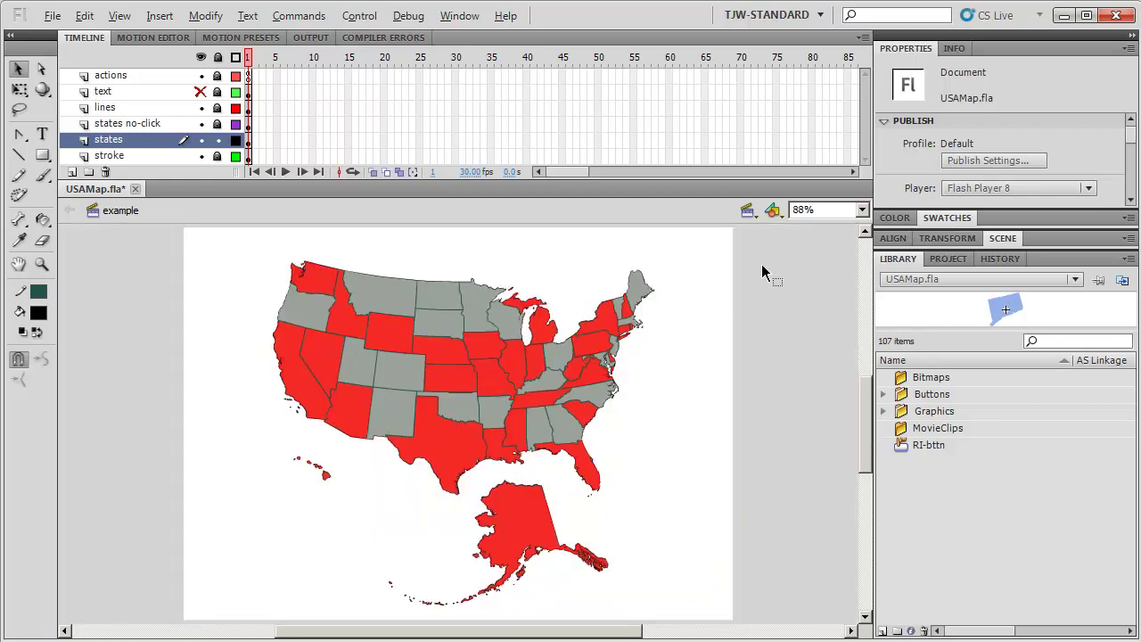
click(1003, 238)
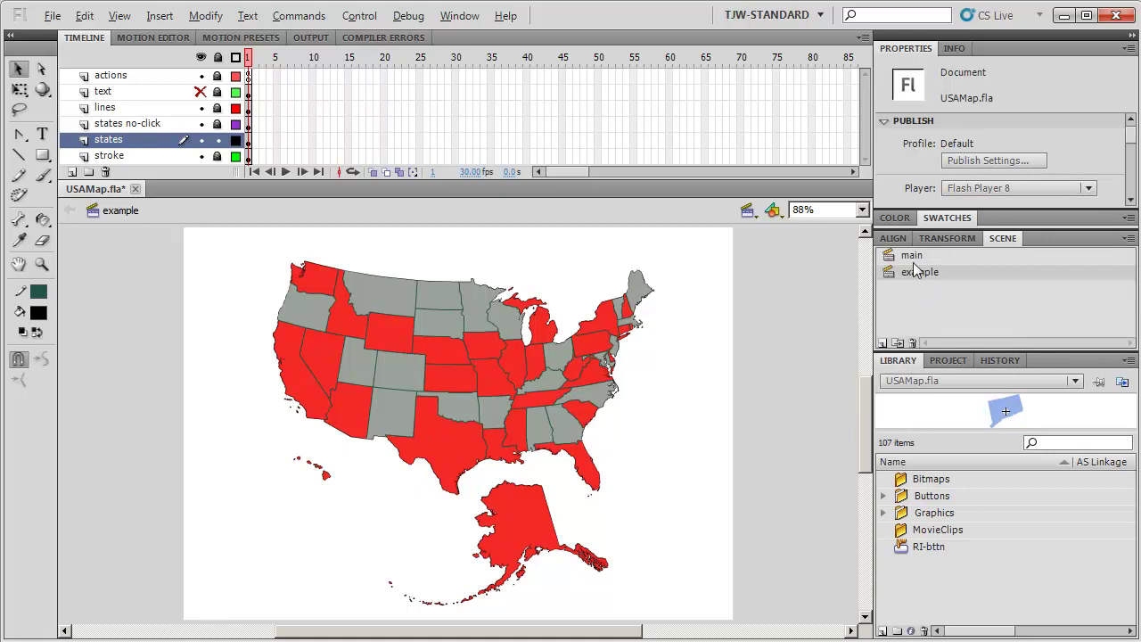
click(911, 255)
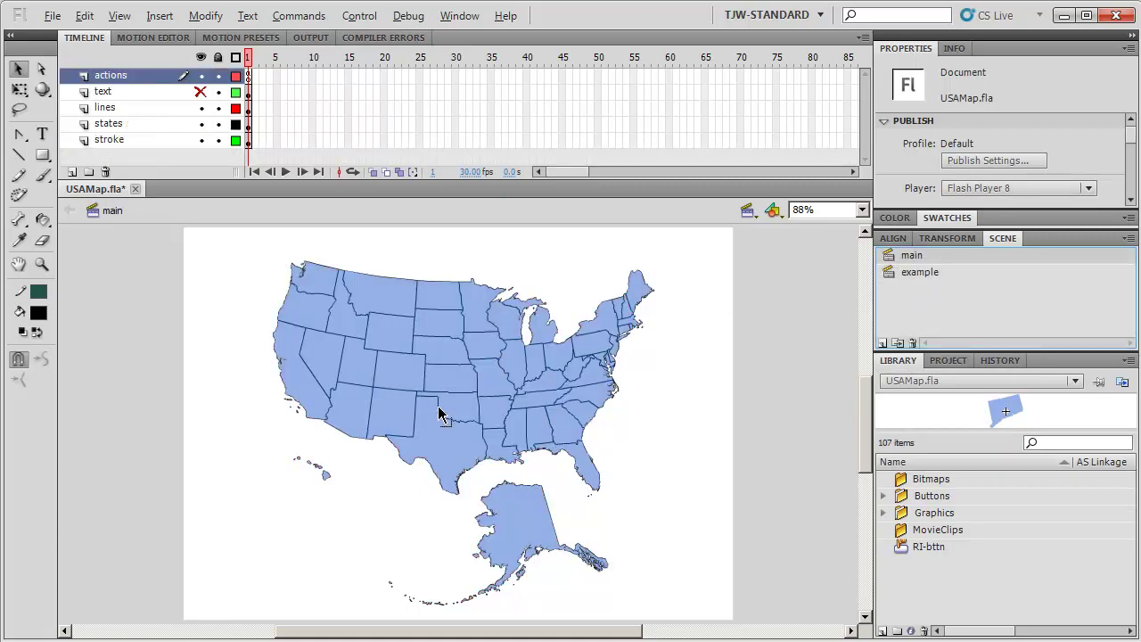